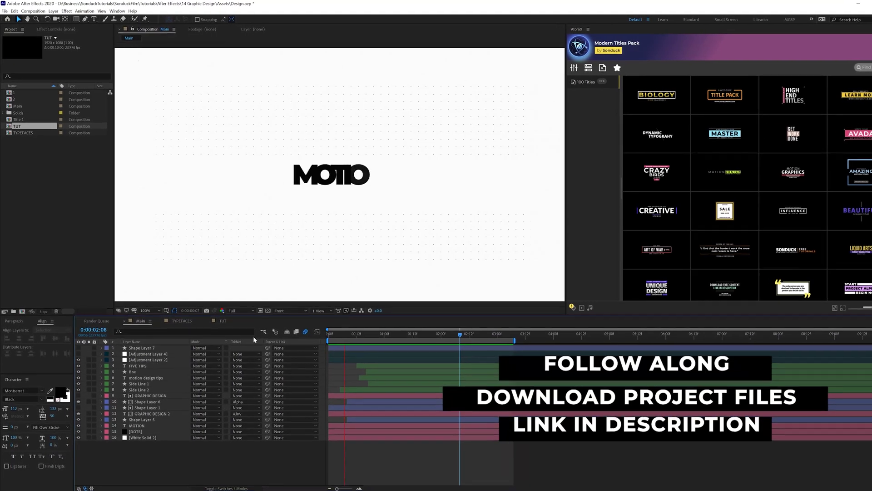
# Step: Open the TUT composition and give the MOTION layer Montserrat's Black weight
pyautogui.click(190, 332)
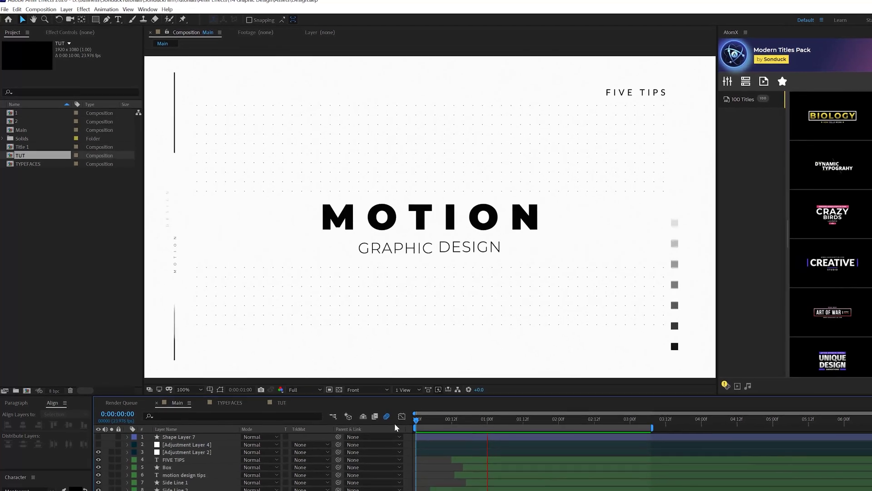
pyautogui.click(239, 413)
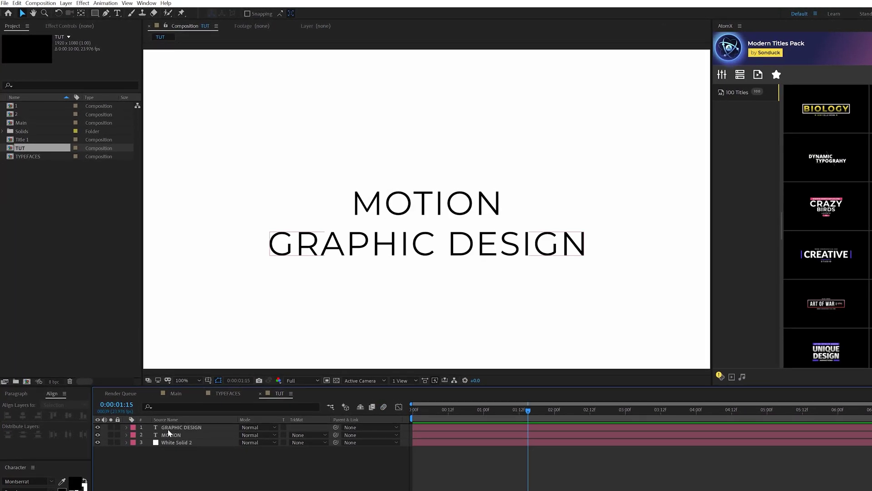
pyautogui.click(168, 429)
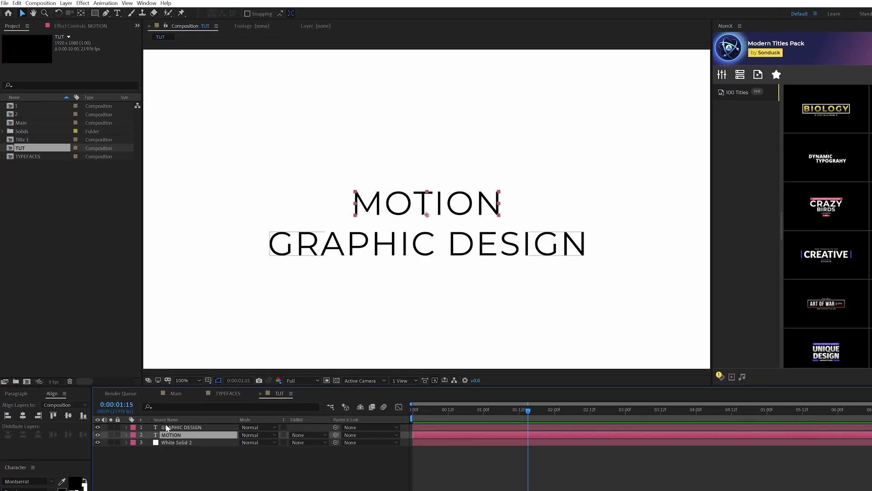
pyautogui.click(168, 427)
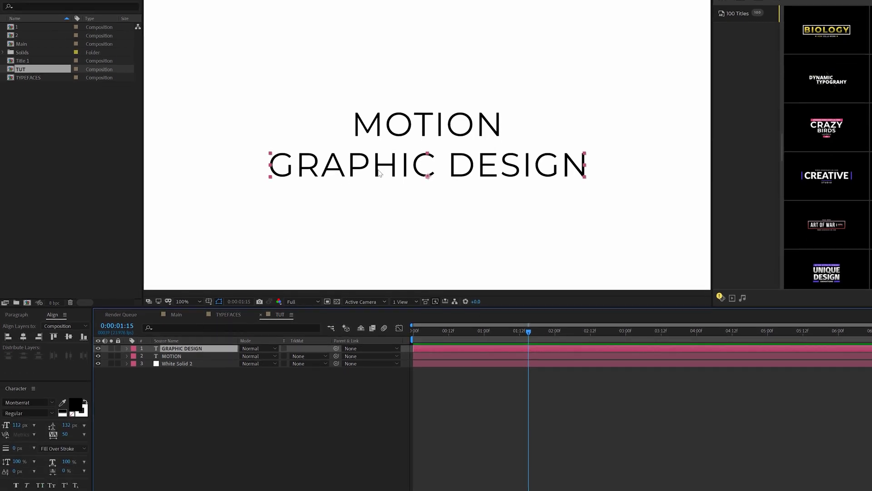
pyautogui.click(309, 434)
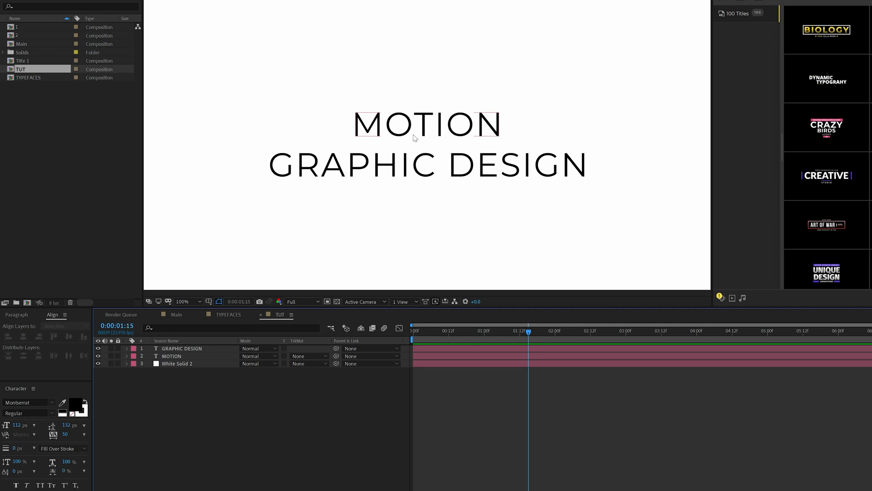
pyautogui.click(171, 356)
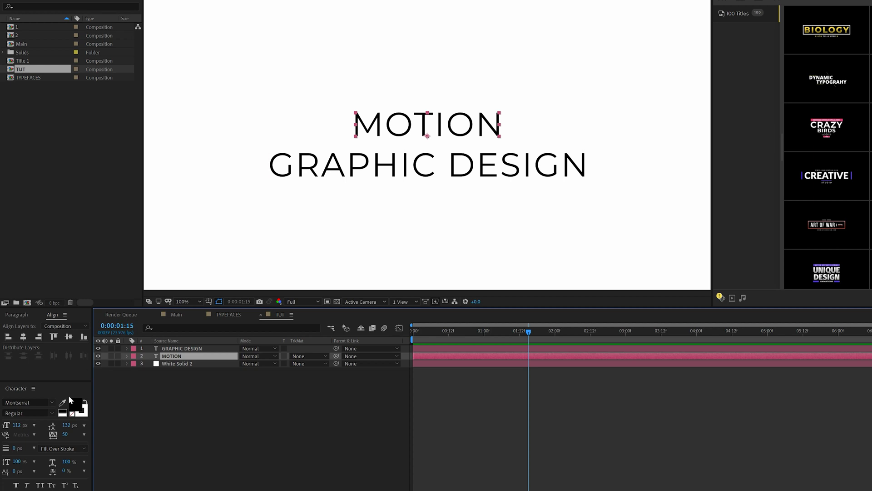
pyautogui.click(53, 414)
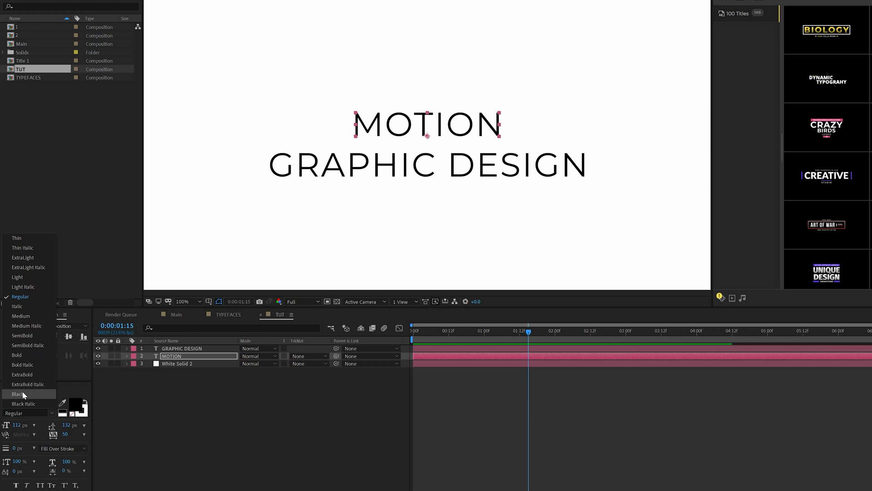
pyautogui.click(21, 394)
# Step: Temporarily hide GRAPHIC DESIGN, set MOTION's tracking to 50, then show GRAPHIC DESIGN again
pyautogui.click(290, 376)
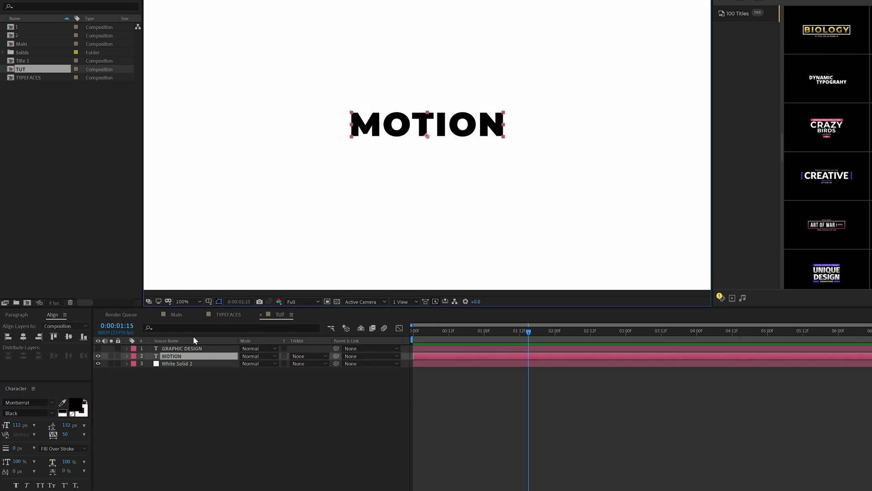
pyautogui.click(172, 355)
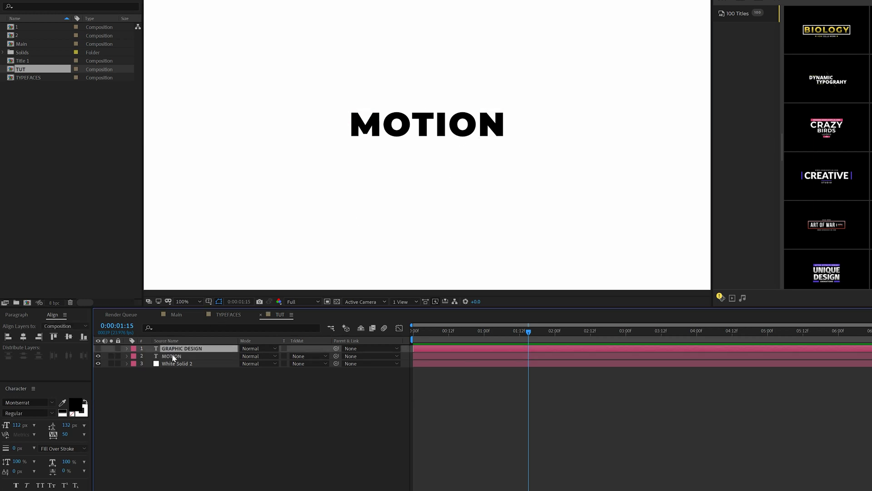
pyautogui.click(64, 434)
pyautogui.write('0')
pyautogui.click(160, 436)
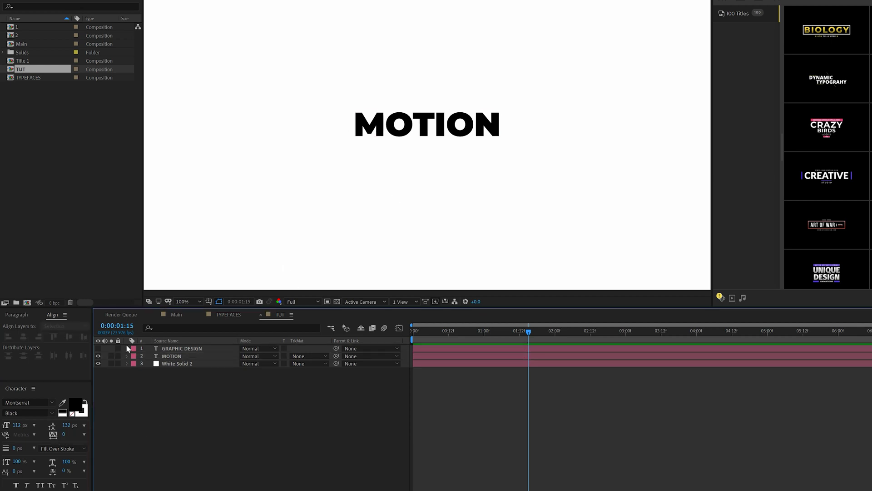
pyautogui.click(59, 435)
pyautogui.write('50')
pyautogui.click(196, 436)
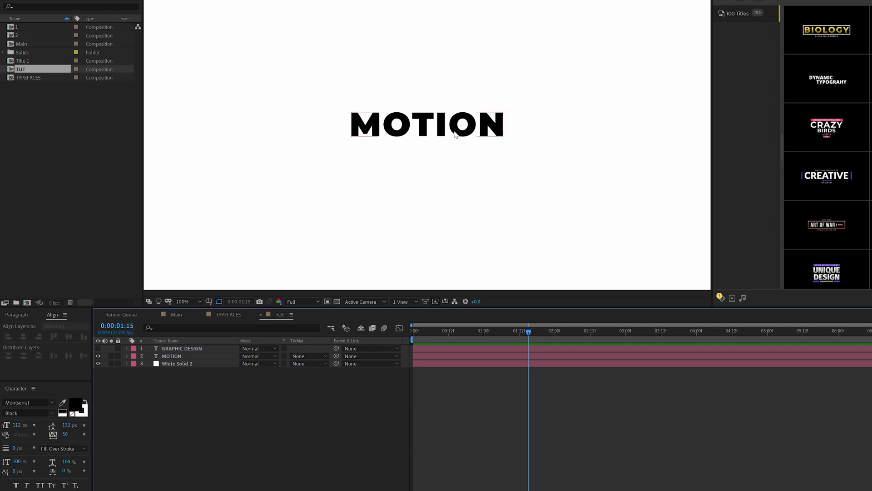
pyautogui.click(98, 348)
pyautogui.click(182, 348)
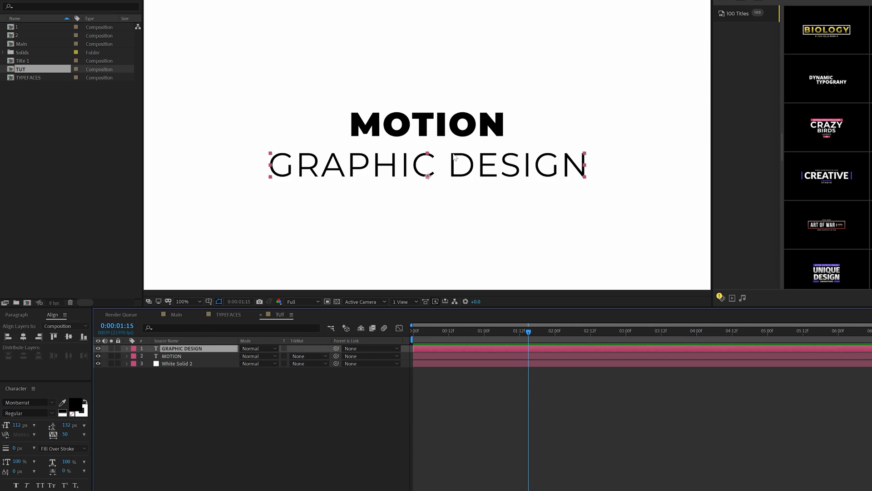
# Step: Set GRAPHIC DESIGN to Montserrat Light at 45 px
pyautogui.click(51, 413)
pyautogui.click(14, 279)
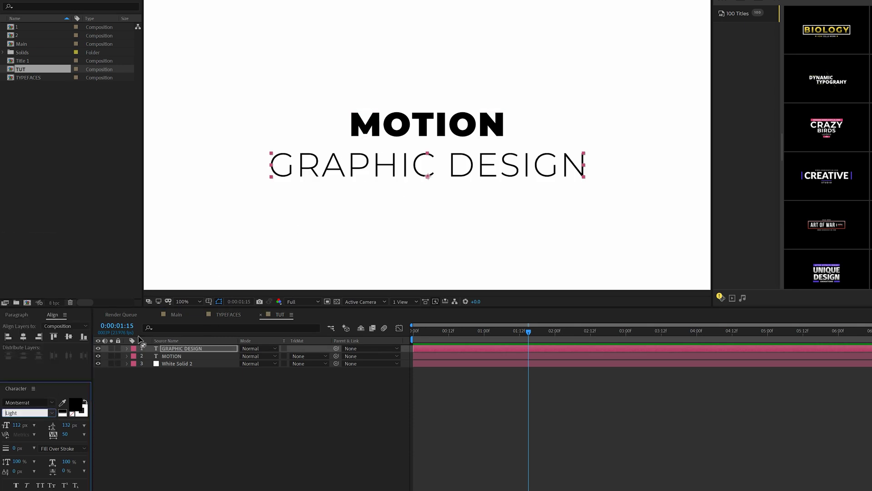
pyautogui.moveTo(14, 430)
pyautogui.mouseDown()
pyautogui.moveTo(6, 430)
pyautogui.moveTo(13, 427)
pyautogui.mouseUp()
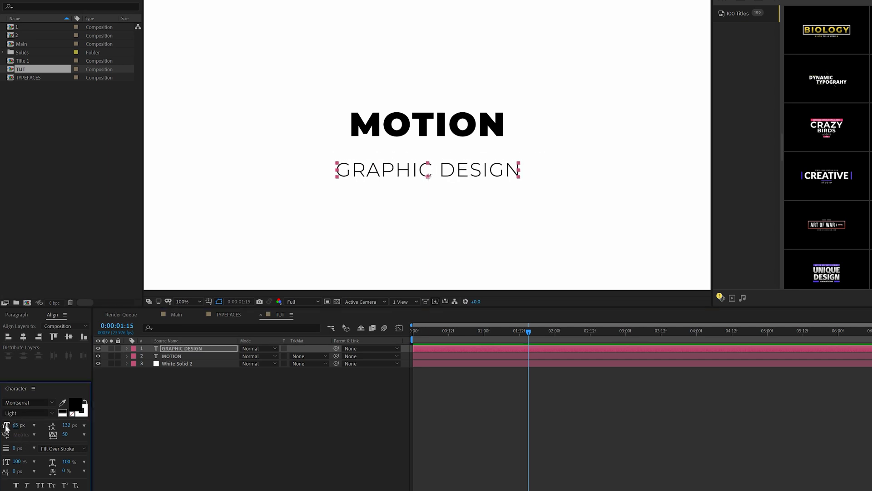
pyautogui.click(183, 412)
pyautogui.click(187, 348)
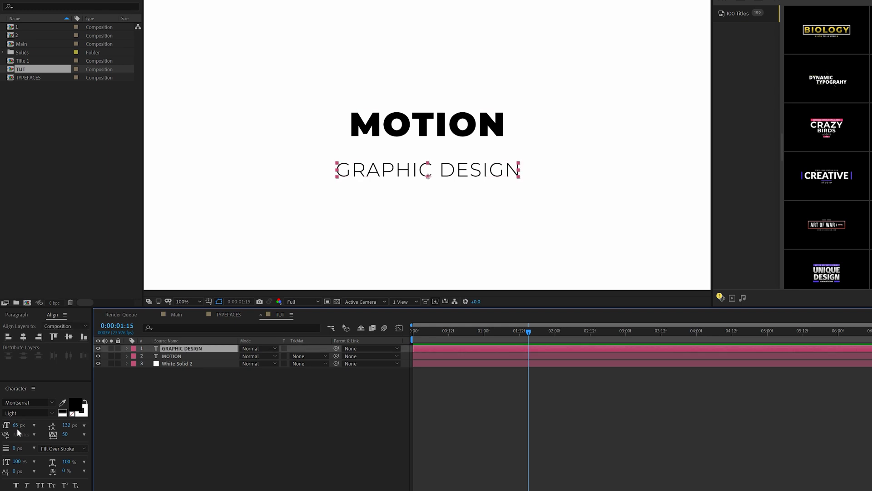
pyautogui.moveTo(14, 426); pyautogui.dragTo(10, 428)
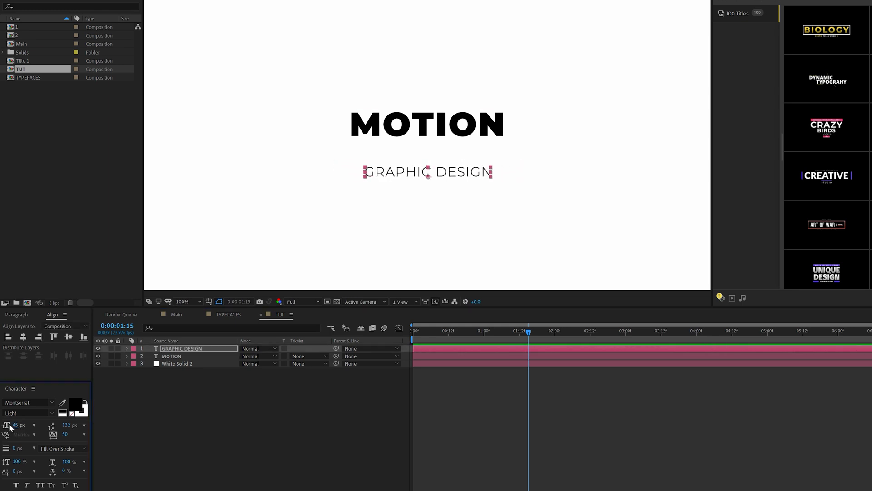
# Step: Move GRAPHIC DESIGN up to sit just beneath MOTION
pyautogui.click(192, 350)
pyautogui.moveTo(443, 173); pyautogui.dragTo(443, 155)
pyautogui.press('Home')
pyautogui.click(157, 356)
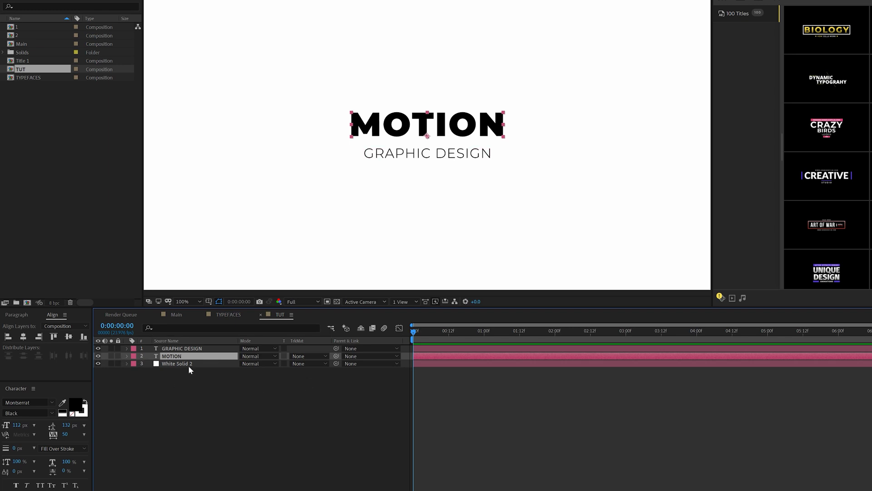
# Step: Add a Tracking animator to MOTION and keyframe Tracking Amount at -91 on the first frame
pyautogui.click(127, 356)
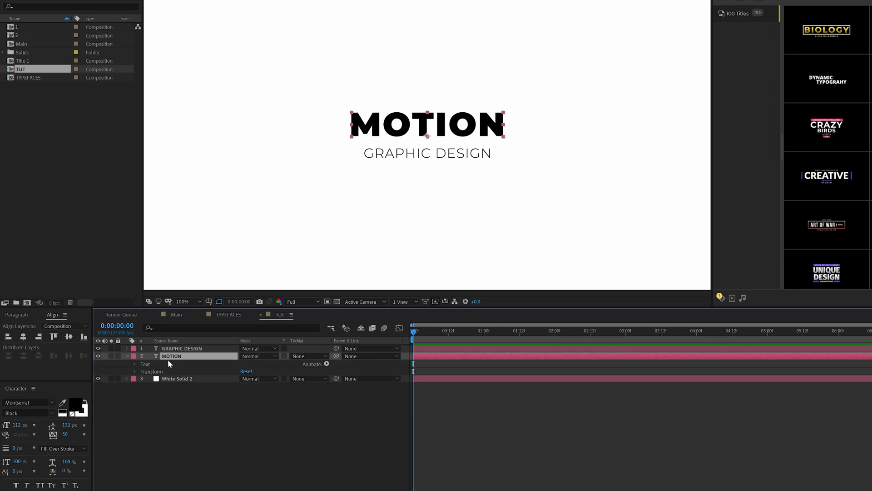
pyautogui.click(326, 364)
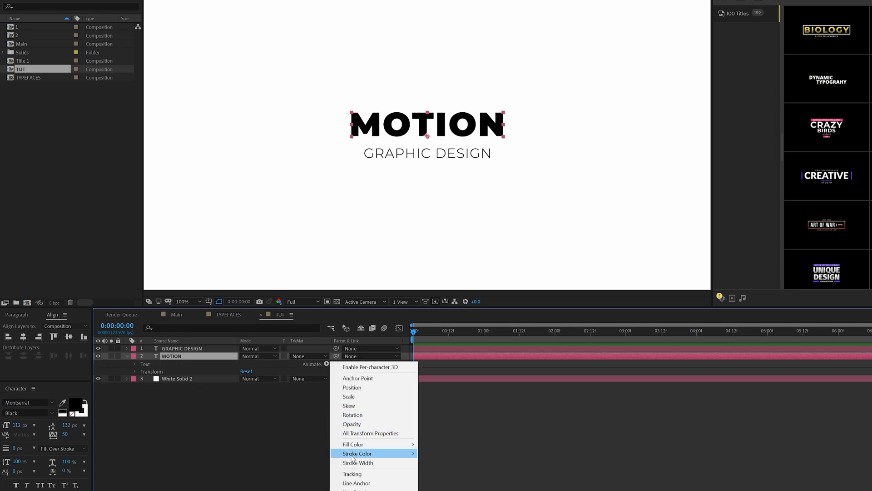
pyautogui.click(352, 473)
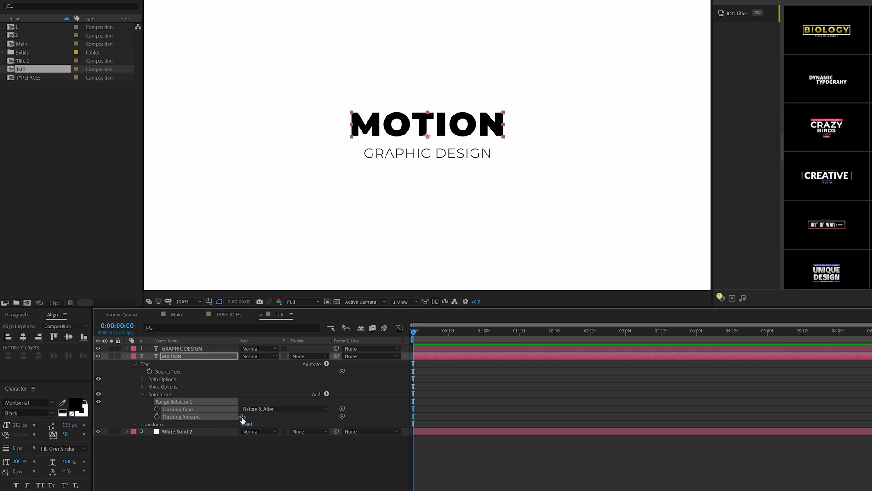
pyautogui.moveTo(243, 419); pyautogui.dragTo(197, 417)
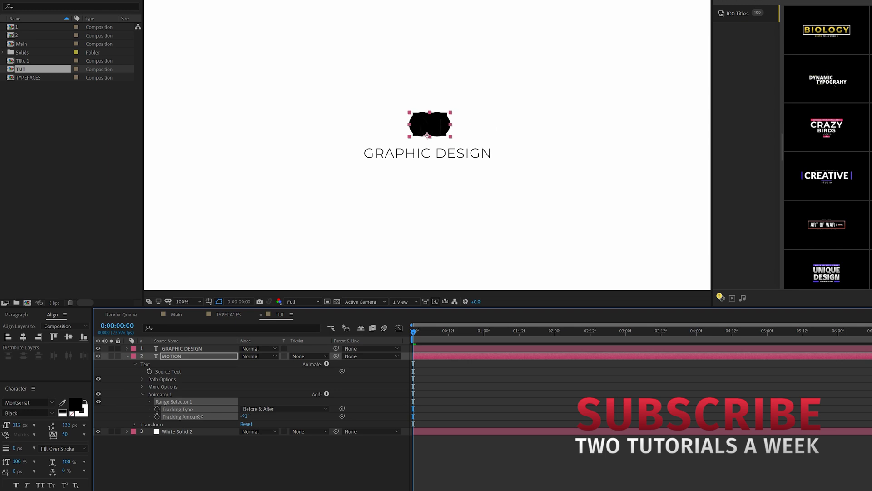
pyautogui.click(156, 417)
# Step: Keyframe Tracking Amount 0 at 0:00:00:18 and a wide value near four seconds, then preview
pyautogui.click(446, 333)
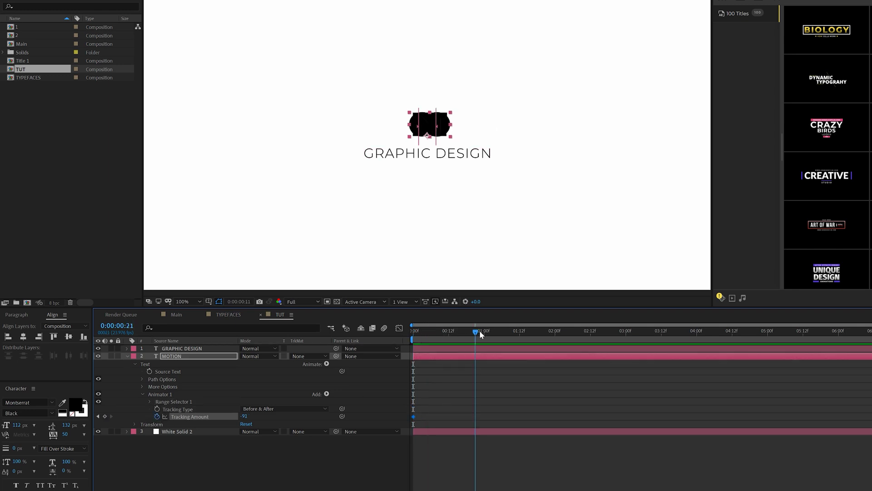
pyautogui.moveTo(481, 336); pyautogui.dragTo(467, 334)
pyautogui.moveTo(246, 416); pyautogui.dragTo(261, 416)
pyautogui.click(248, 416)
pyautogui.write('0')
pyautogui.click(273, 444)
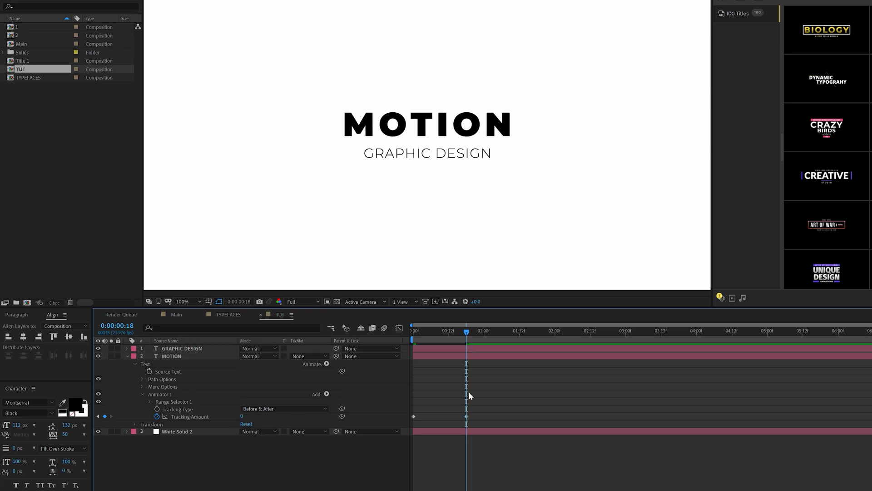
pyautogui.moveTo(489, 330); pyautogui.dragTo(765, 337)
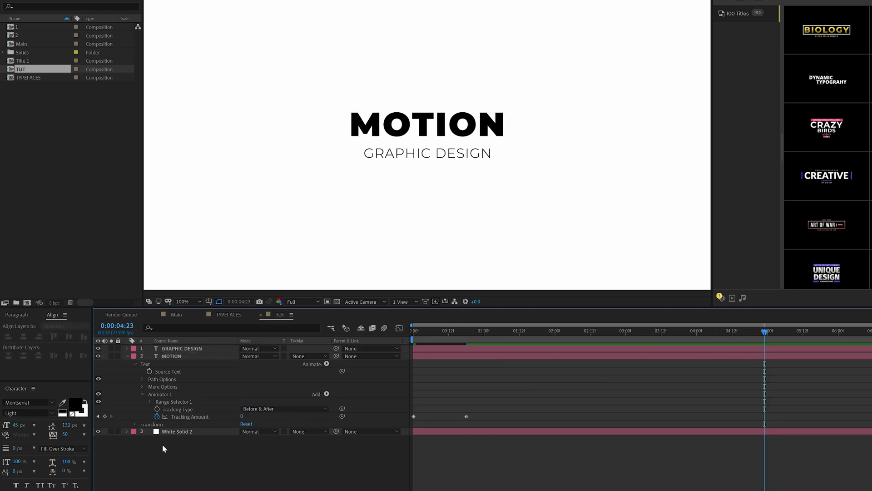
pyautogui.moveTo(241, 416); pyautogui.dragTo(268, 416)
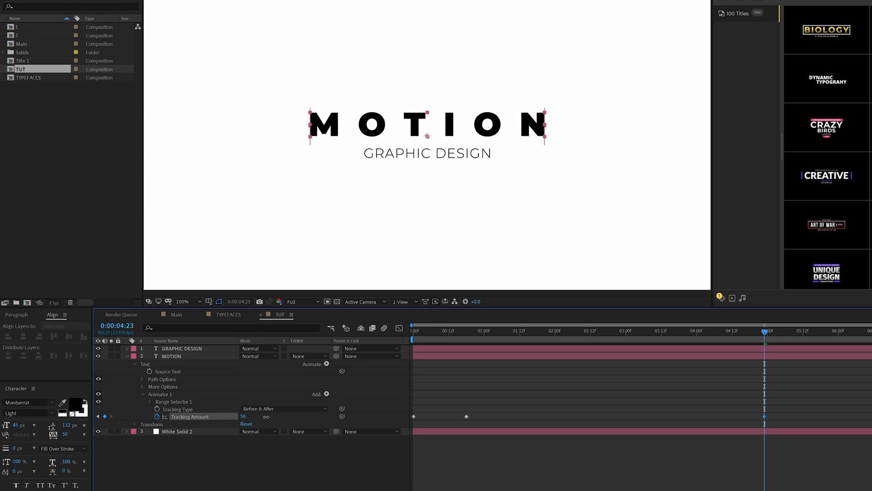
pyautogui.click(415, 339)
pyautogui.press('space')
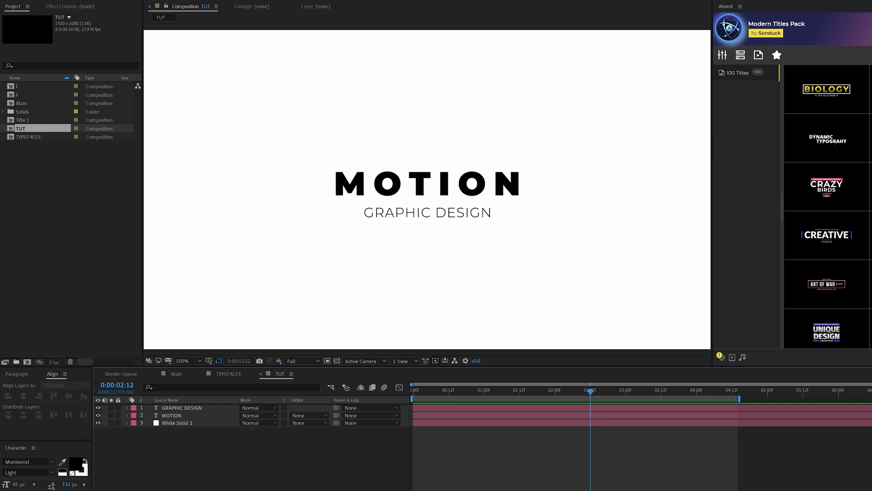
# Step: Draw a black rectangle bar behind GRAPHIC DESIGN and make the text white (FFFFFF)
pyautogui.moveTo(95, 27); pyautogui.dragTo(113, 25)
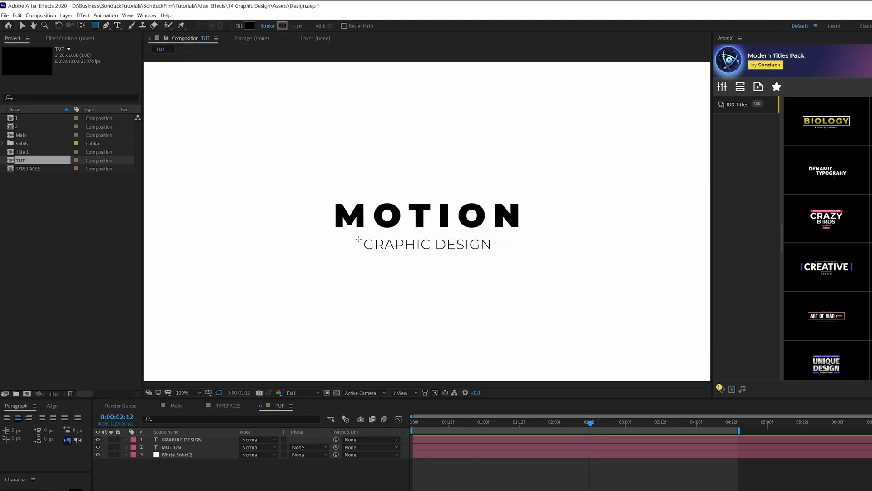
pyautogui.moveTo(344, 235); pyautogui.dragTo(506, 253)
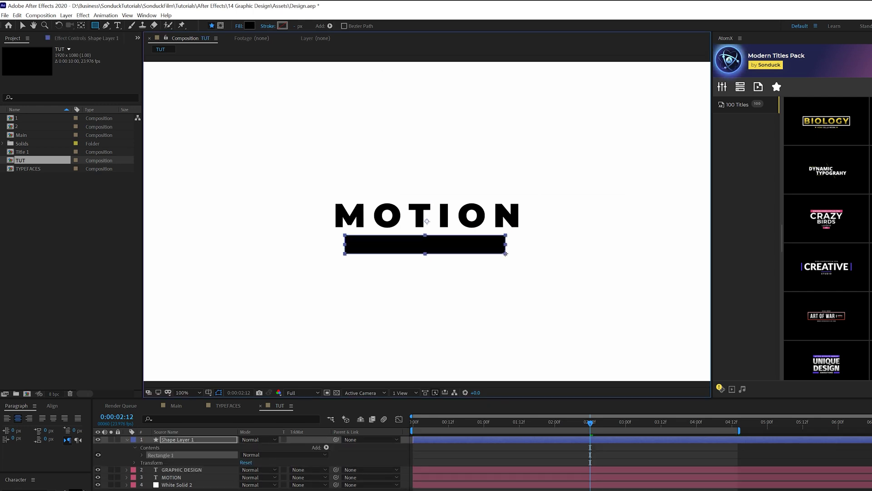
pyautogui.moveTo(177, 440)
pyautogui.mouseDown()
pyautogui.moveTo(169, 473)
pyautogui.moveTo(169, 435)
pyautogui.mouseUp()
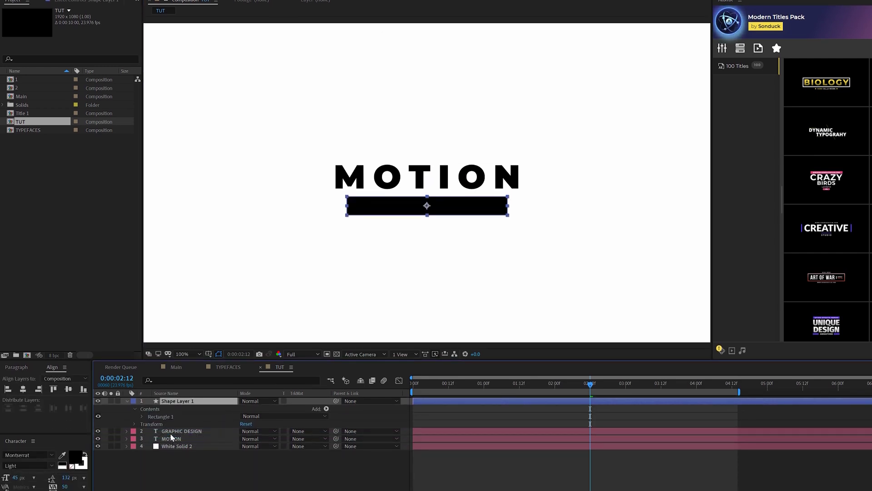
pyautogui.click(76, 458)
pyautogui.write('ffffff')
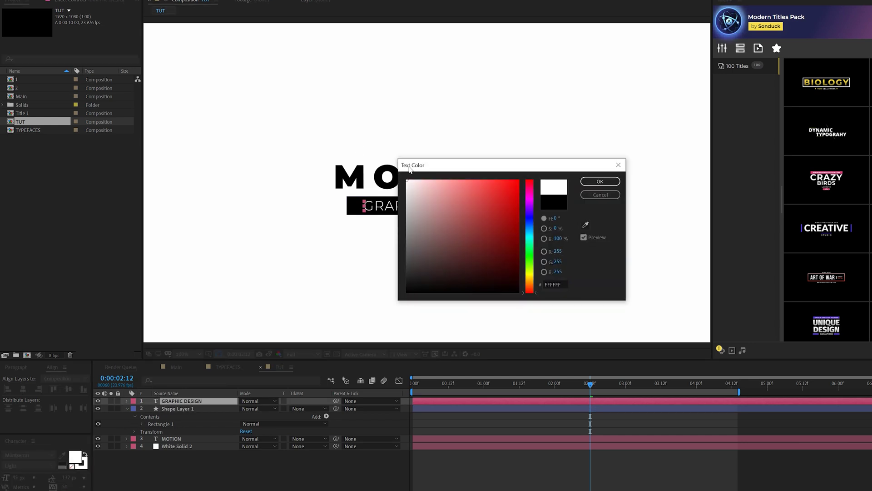
pyautogui.click(591, 182)
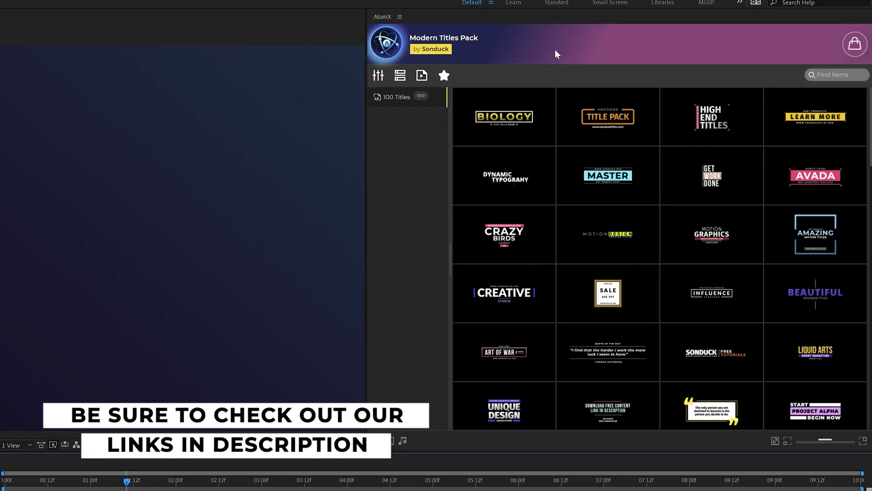
# Step: Apply the Learn More title from the AtomX Modern Titles Pack
pyautogui.moveTo(501, 171)
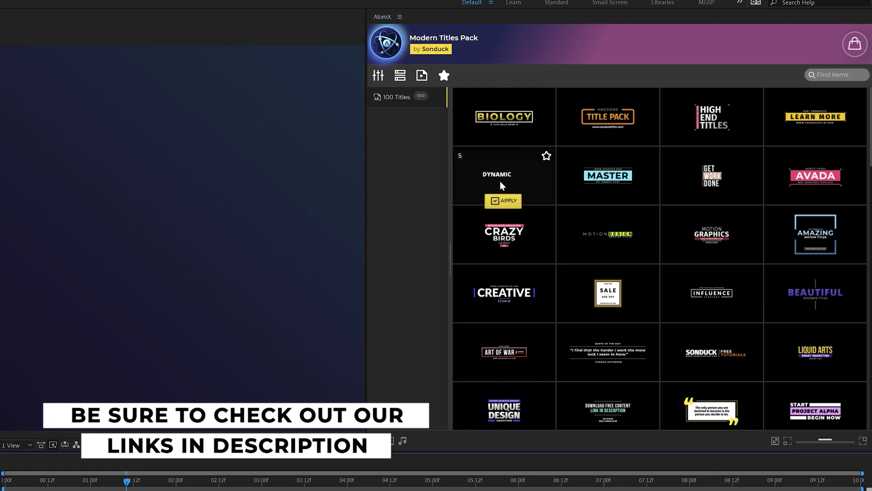
pyautogui.moveTo(816, 116)
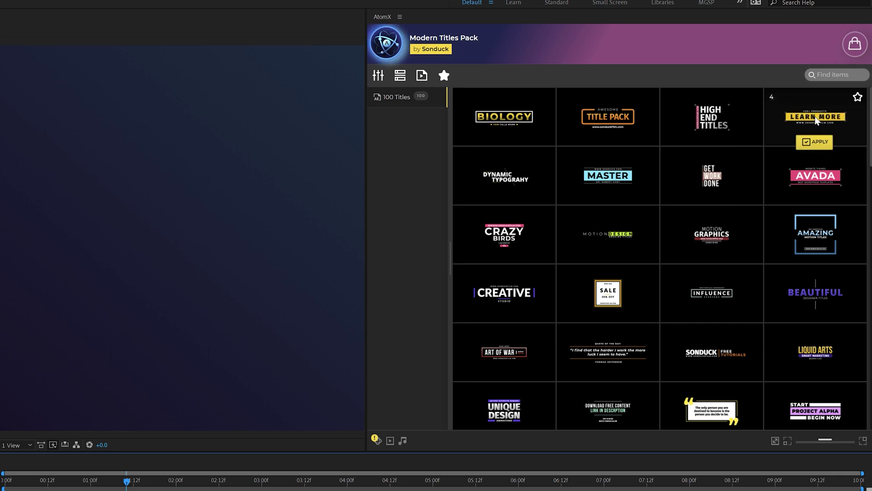
pyautogui.click(814, 141)
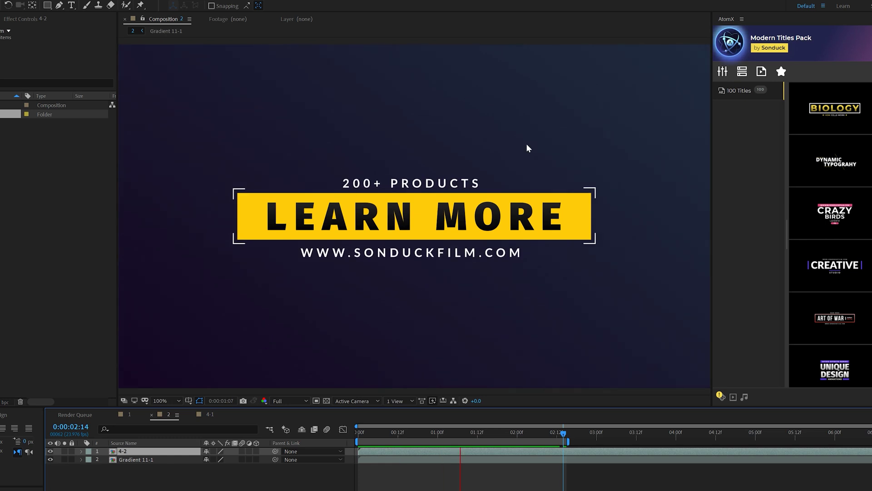
# Step: Open the title's inner 4-2 precomp from the timeline
pyautogui.doubleClick(121, 452)
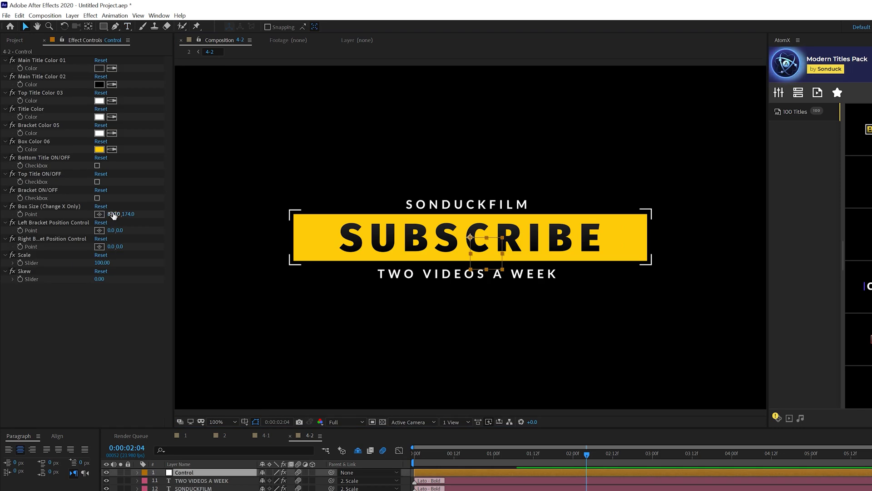
# Step: Narrow the SUBSCRIBE box, pull the left bracket in, hide the top title, and check Box Color
pyautogui.click(113, 216)
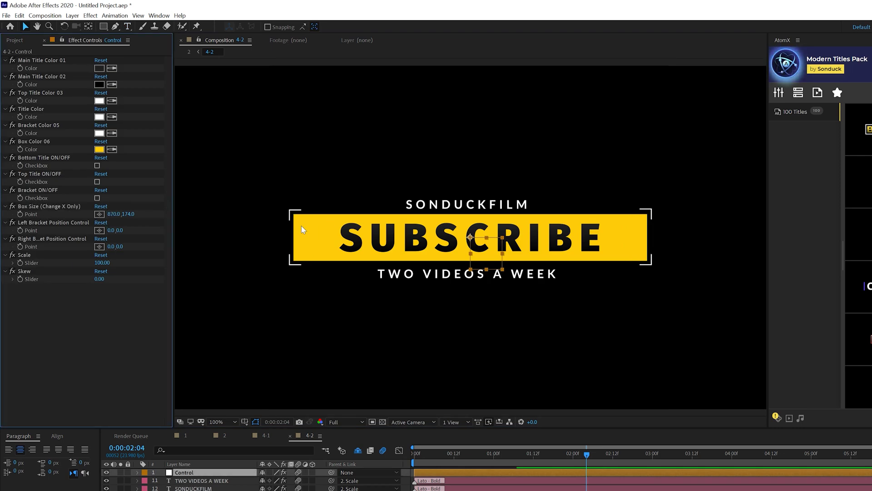
pyautogui.moveTo(112, 214); pyautogui.dragTo(33, 220)
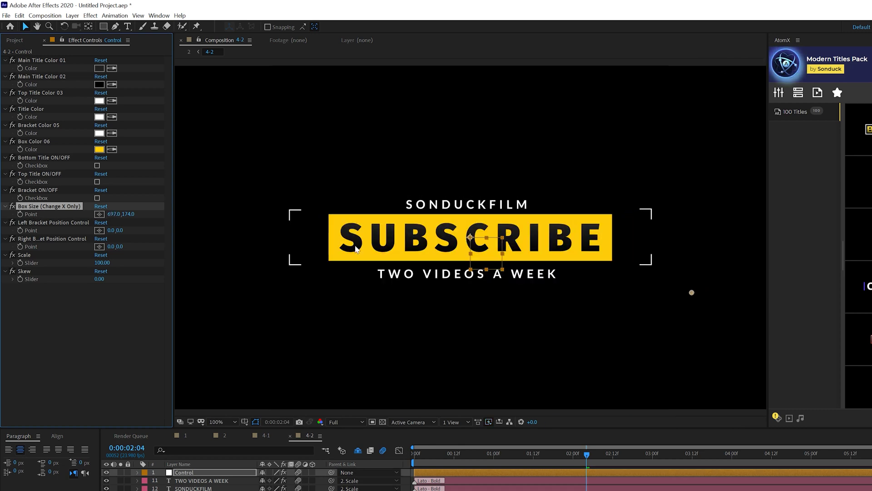
pyautogui.moveTo(113, 230); pyautogui.dragTo(171, 237)
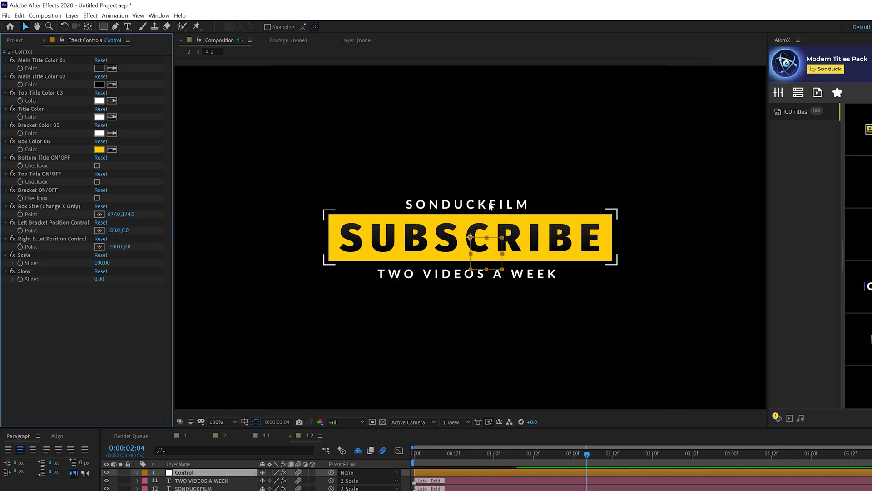
pyautogui.click(97, 182)
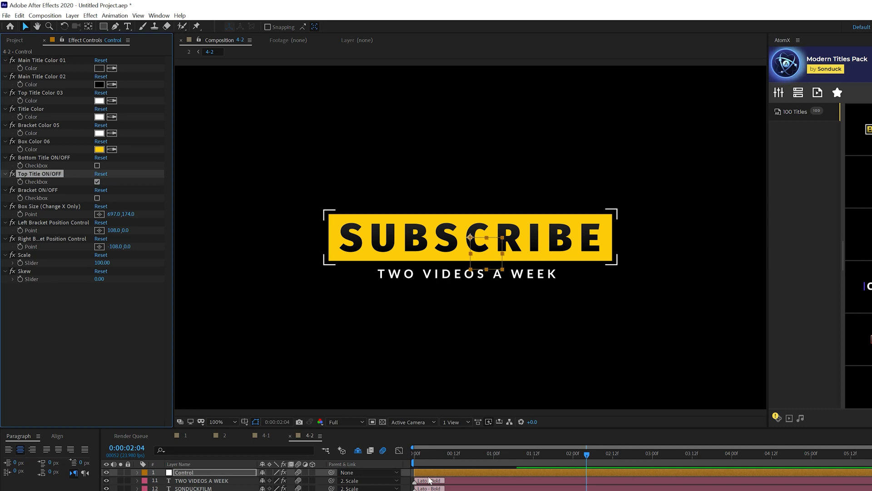
pyautogui.press('space')
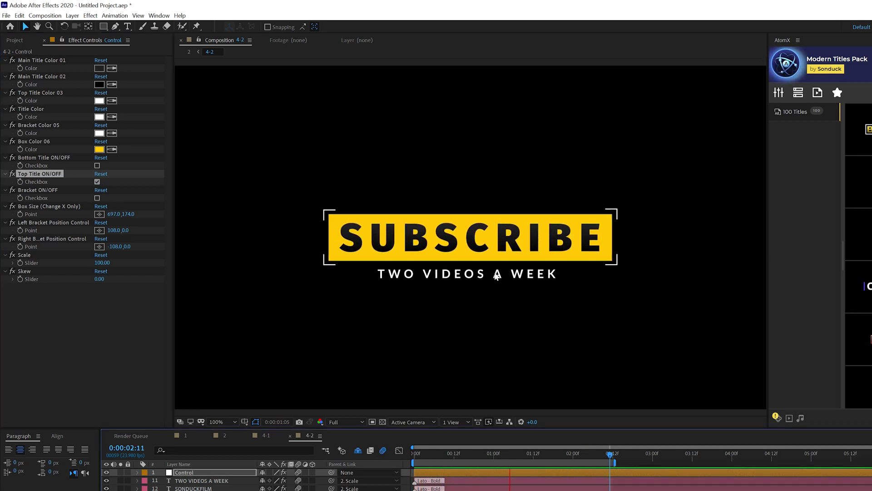
pyautogui.click(99, 149)
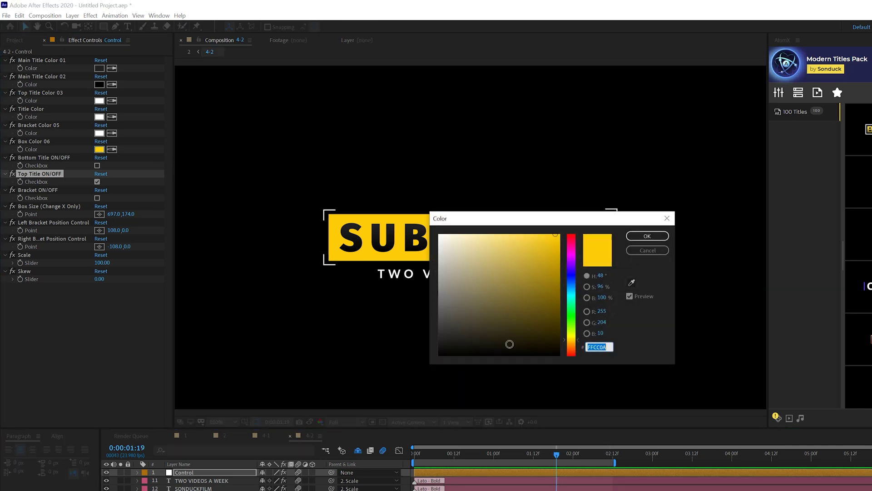
pyautogui.moveTo(556, 219); pyautogui.dragTo(643, 248)
# Step: Keep the yellow box colour, then load the MGSP package and browse its Lines and Burst animations
pyautogui.press('Return')
pyautogui.press('space')
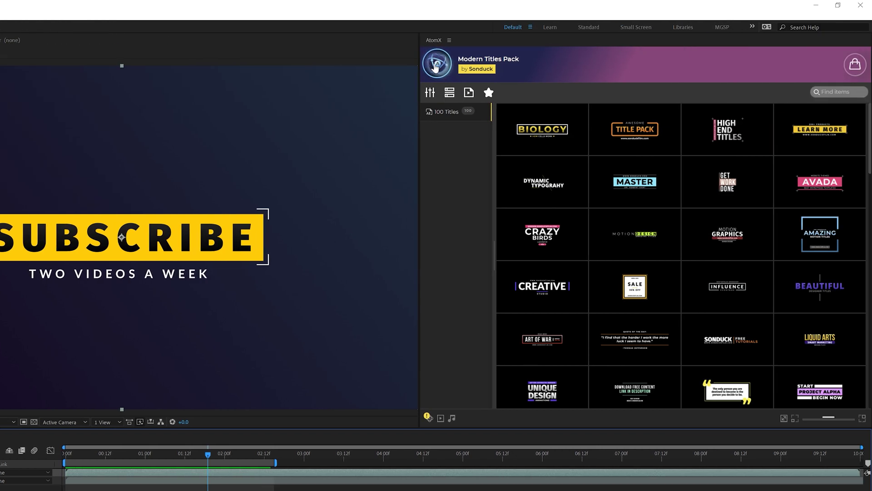
pyautogui.click(436, 67)
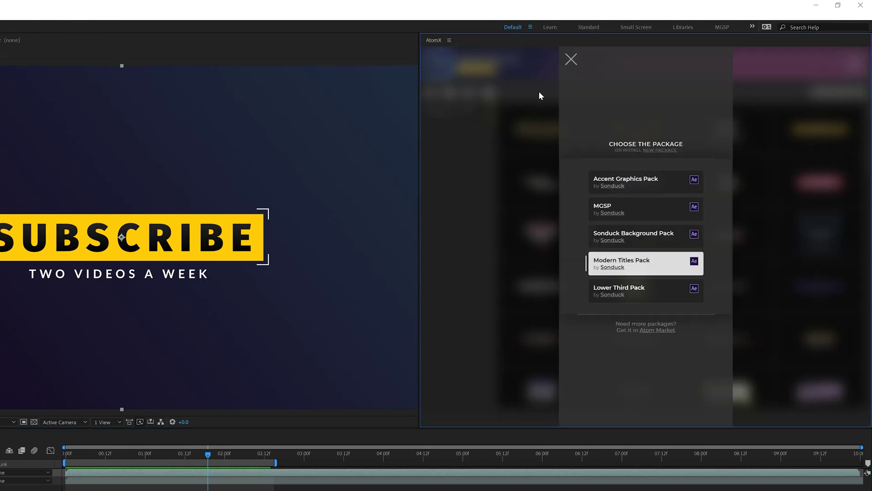
pyautogui.moveTo(678, 209)
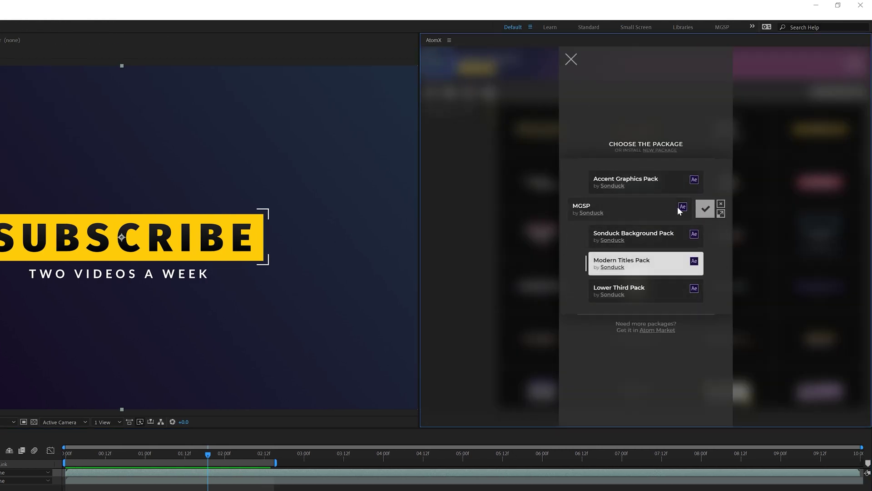
pyautogui.click(705, 210)
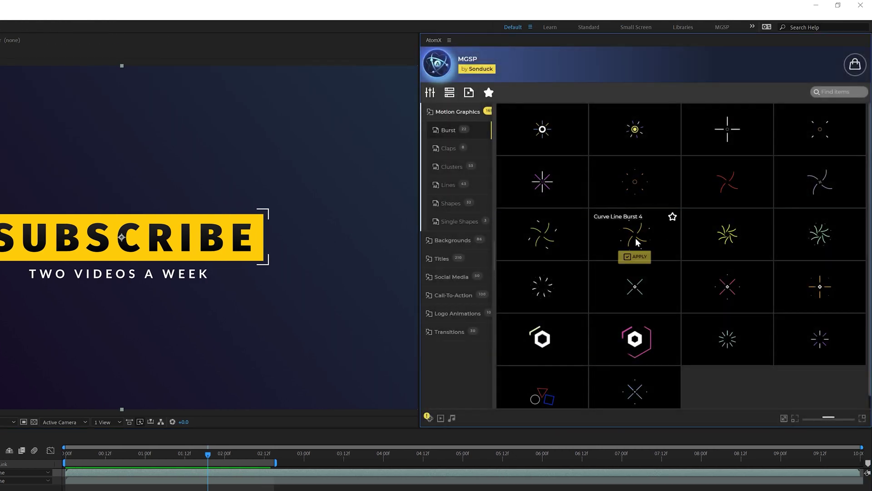
pyautogui.click(449, 188)
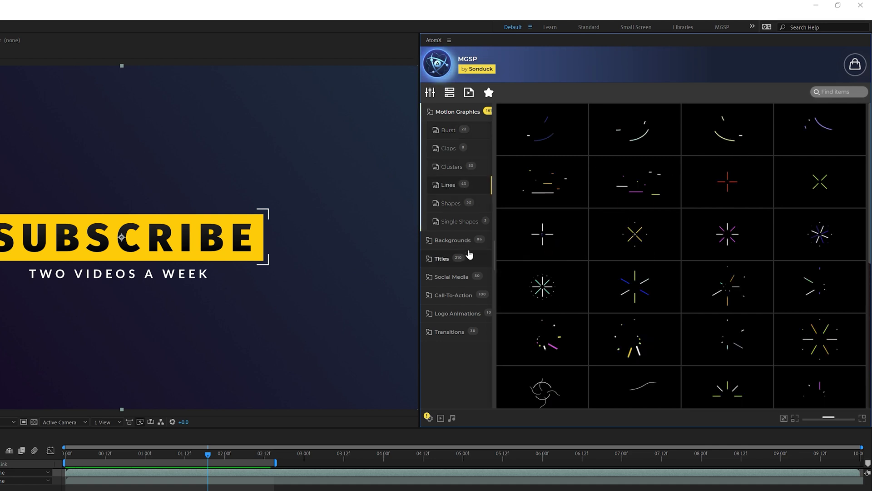
pyautogui.click(448, 131)
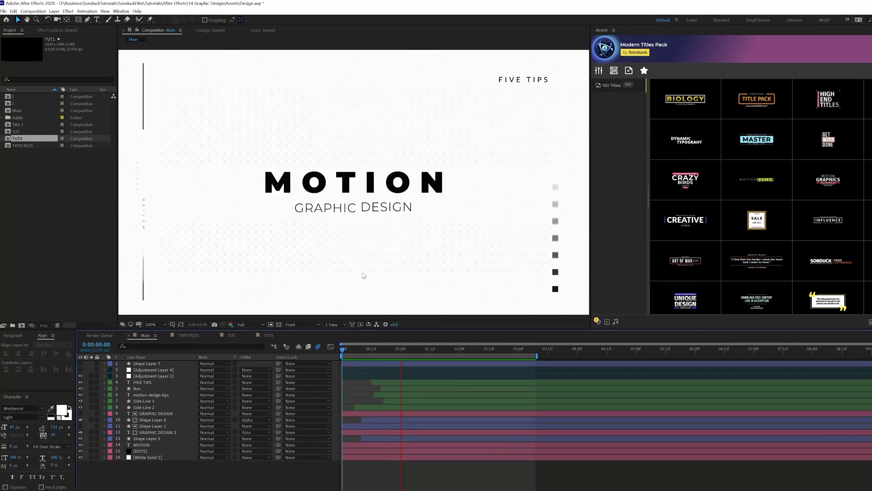
pyautogui.moveTo(84, 407); pyautogui.dragTo(84, 382)
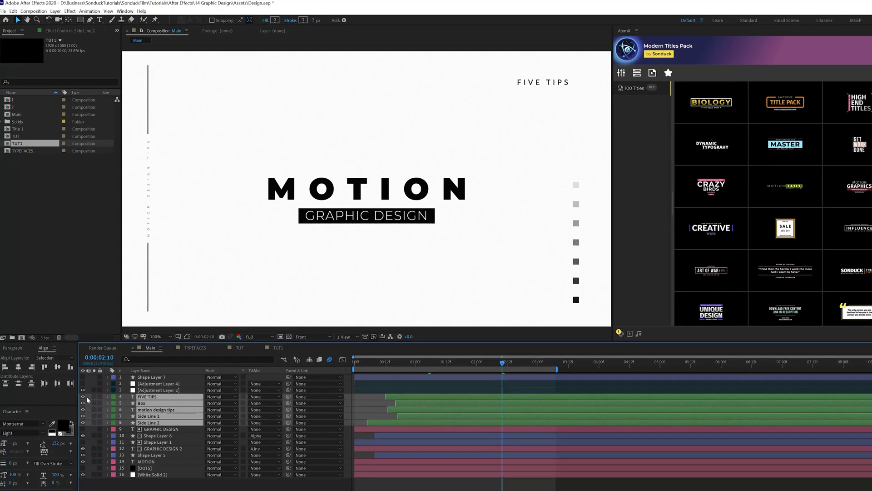
pyautogui.click(82, 396)
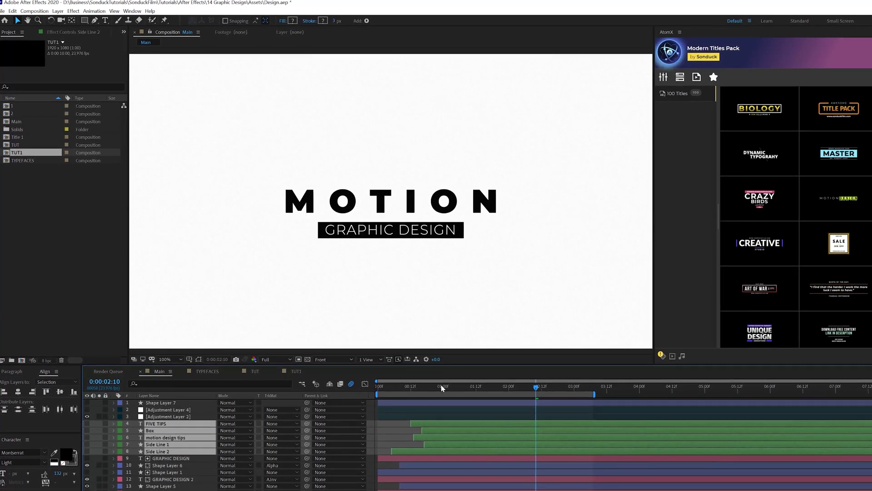
pyautogui.moveTo(442, 387); pyautogui.dragTo(528, 392)
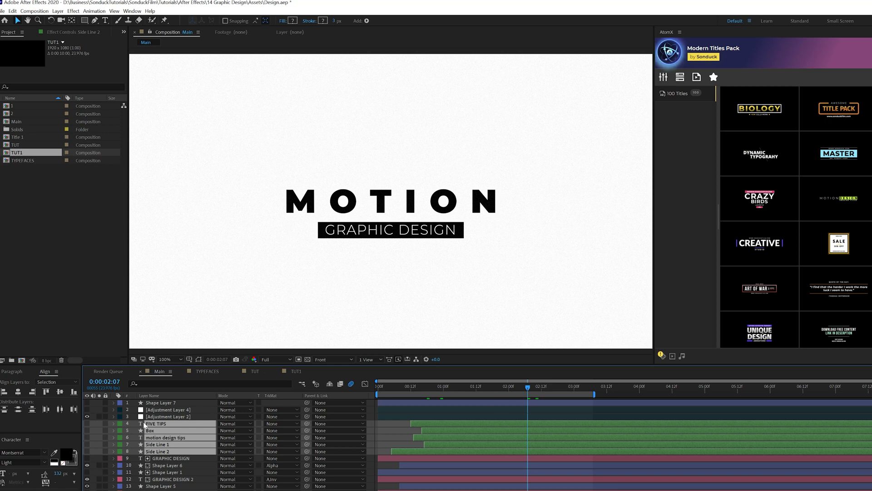
pyautogui.moveTo(88, 424); pyautogui.dragTo(87, 451)
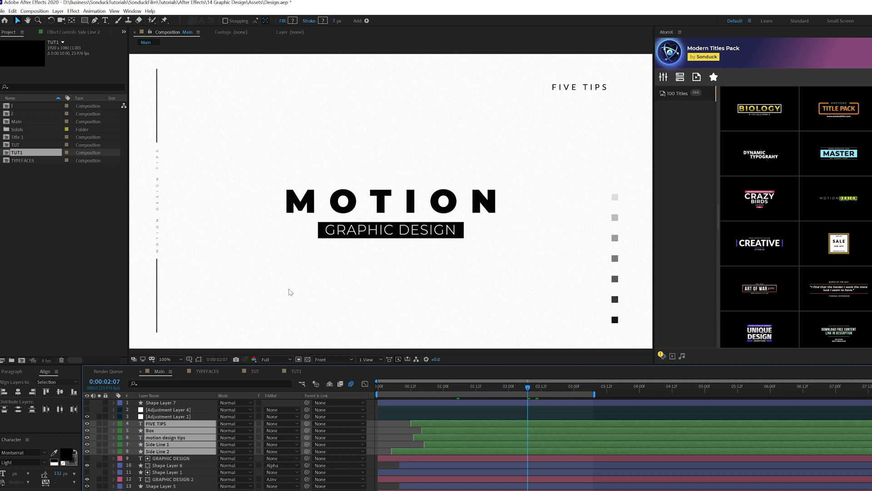
pyautogui.click(296, 371)
# Step: With the Pen tool set to no fill and a solid black 3 px stroke, draw an upper-left vertical line
pyautogui.click(94, 21)
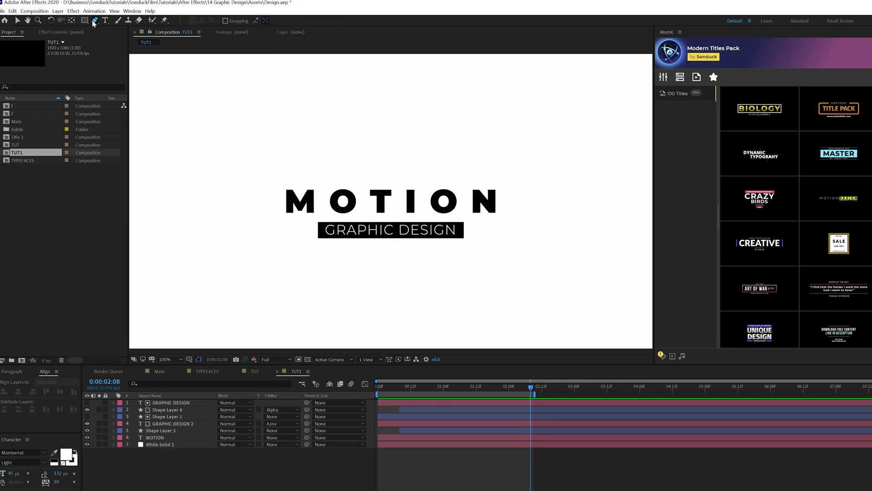
pyautogui.click(216, 21)
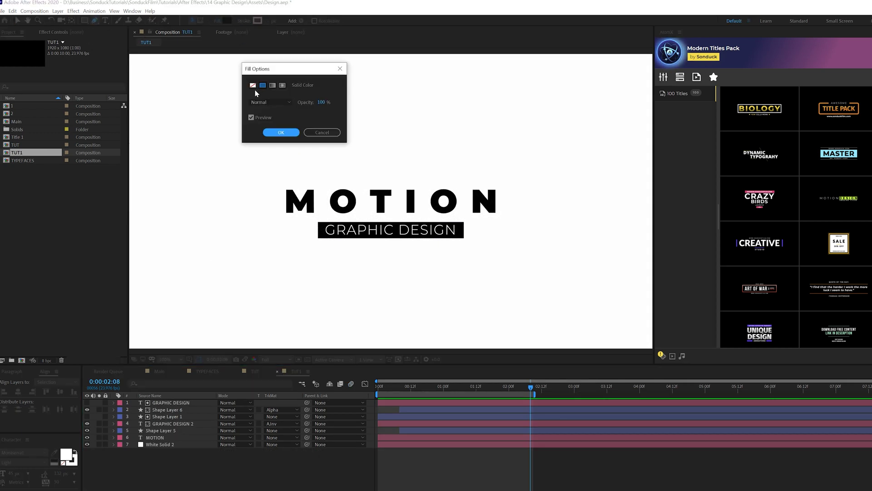
pyautogui.click(254, 85)
pyautogui.press('Return')
pyautogui.click(244, 21)
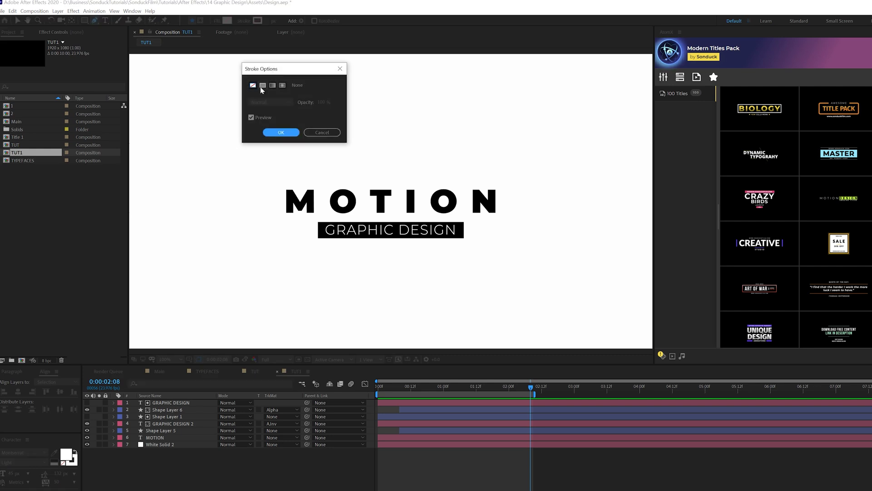
pyautogui.click(264, 85)
pyautogui.click(273, 131)
pyautogui.click(148, 79)
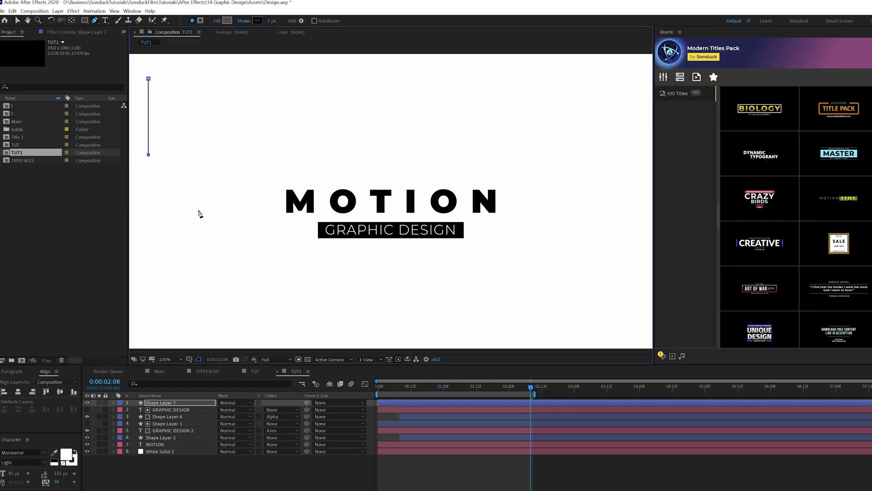
# Step: Show the title/action-safe guides and move the line onto the title-safe guide
pyautogui.click(189, 359)
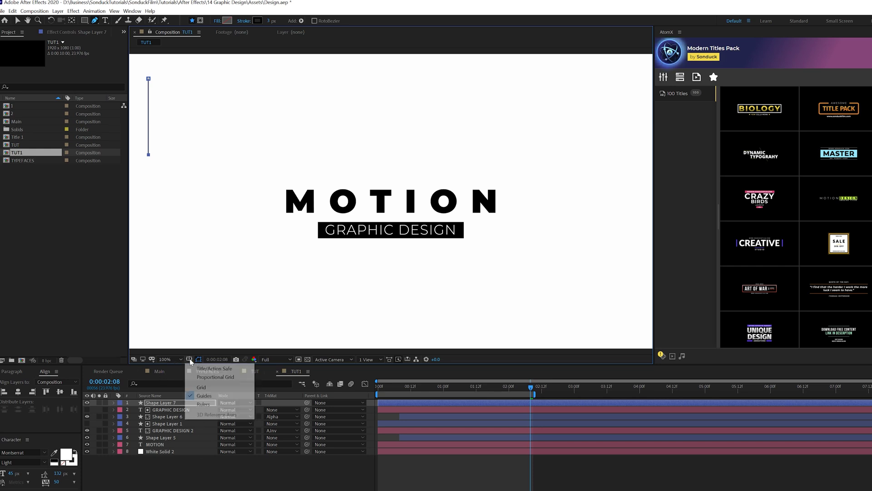
pyautogui.click(210, 366)
pyautogui.click(17, 21)
pyautogui.moveTo(148, 116); pyautogui.dragTo(156, 108)
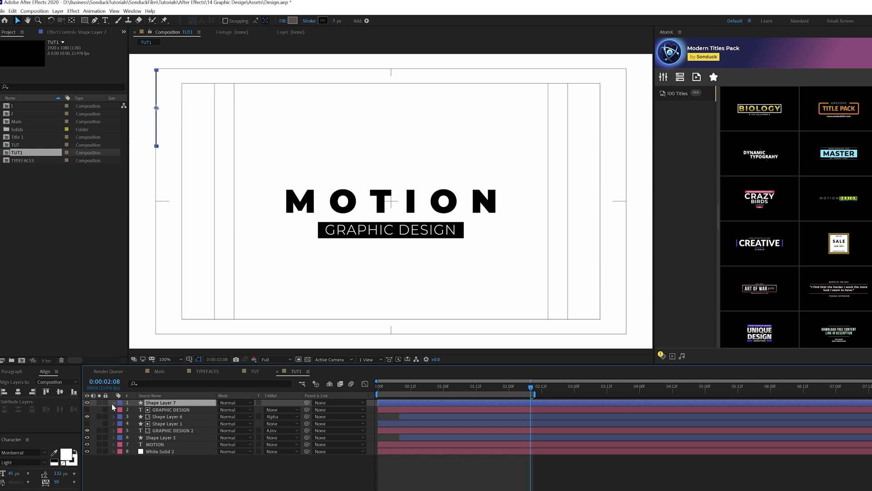
pyautogui.click(113, 402)
# Step: Add Trim Paths to the line, keyframe End from 0% to 100%, and apply Easy Ease
pyautogui.click(299, 410)
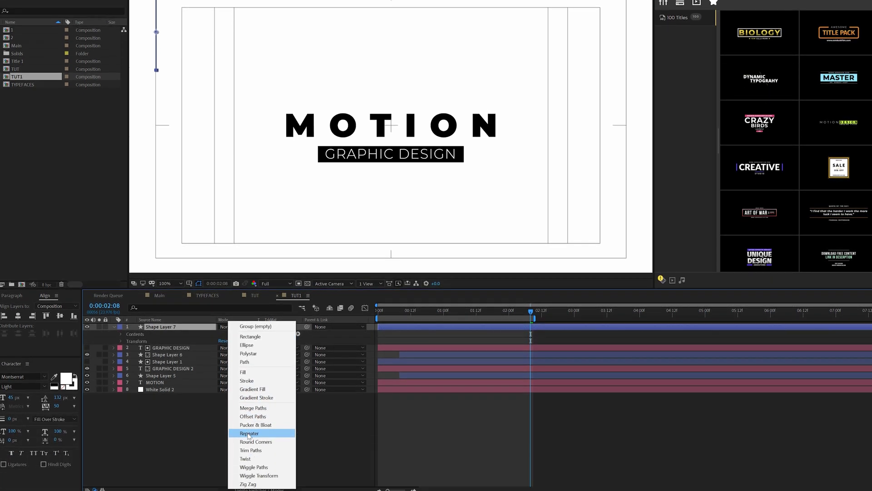
pyautogui.click(251, 450)
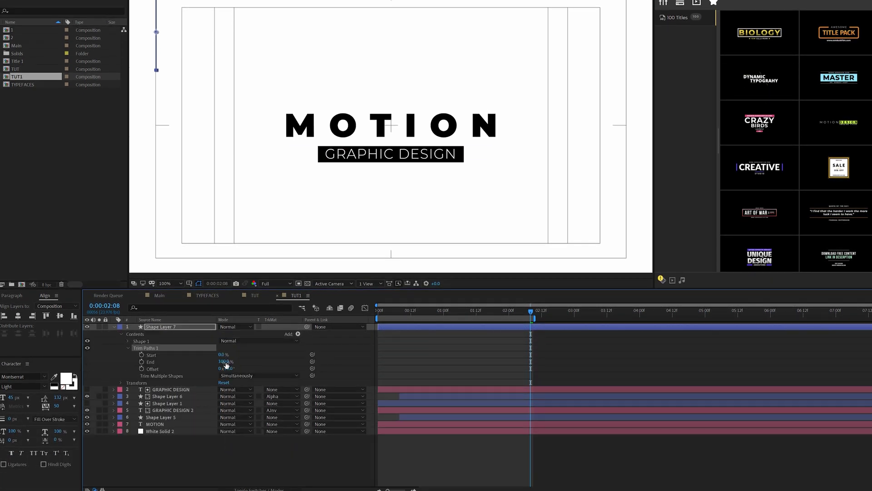
pyautogui.moveTo(219, 366); pyautogui.dragTo(173, 365)
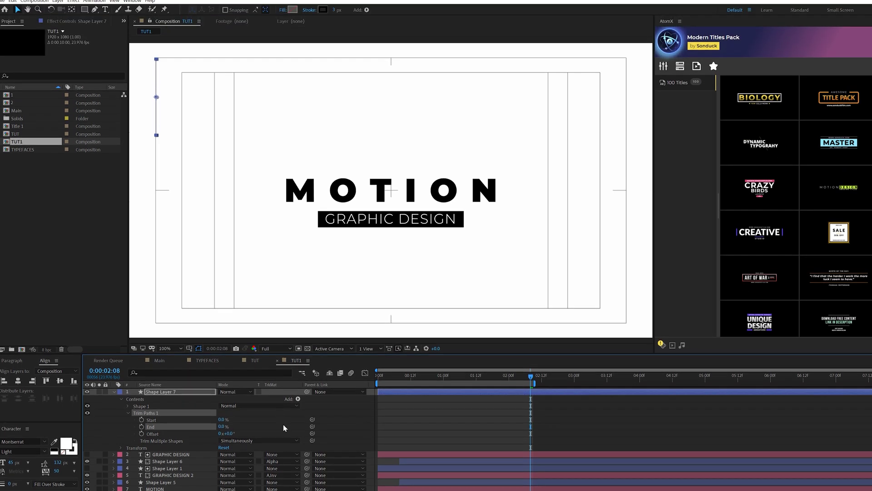
pyautogui.press('Home')
pyautogui.press('space')
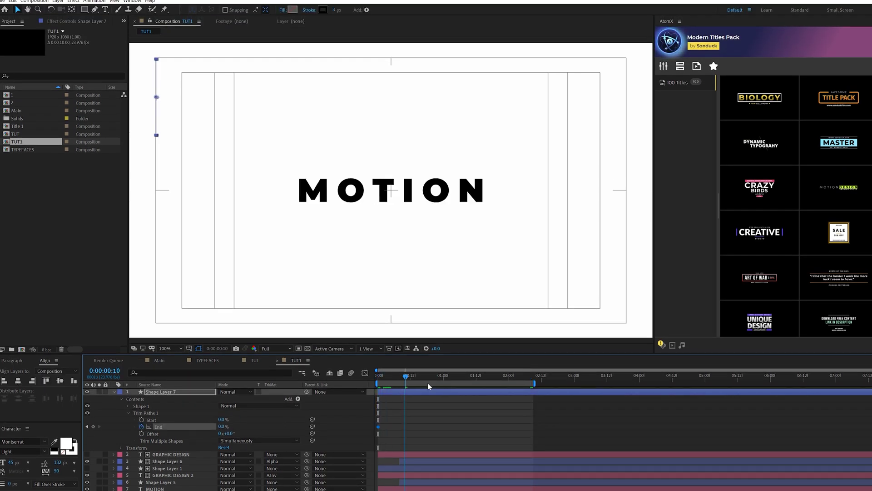
pyautogui.moveTo(458, 418); pyautogui.dragTo(345, 433)
pyautogui.press('F9')
pyautogui.press('space')
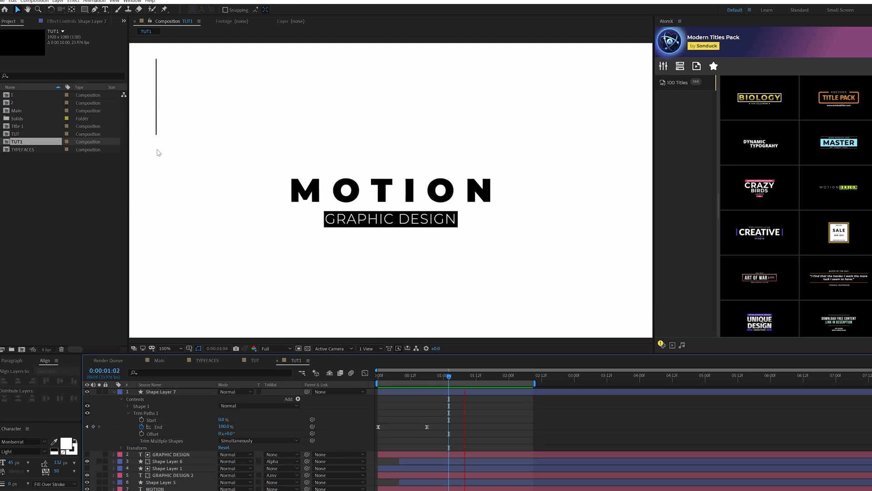
pyautogui.press('space')
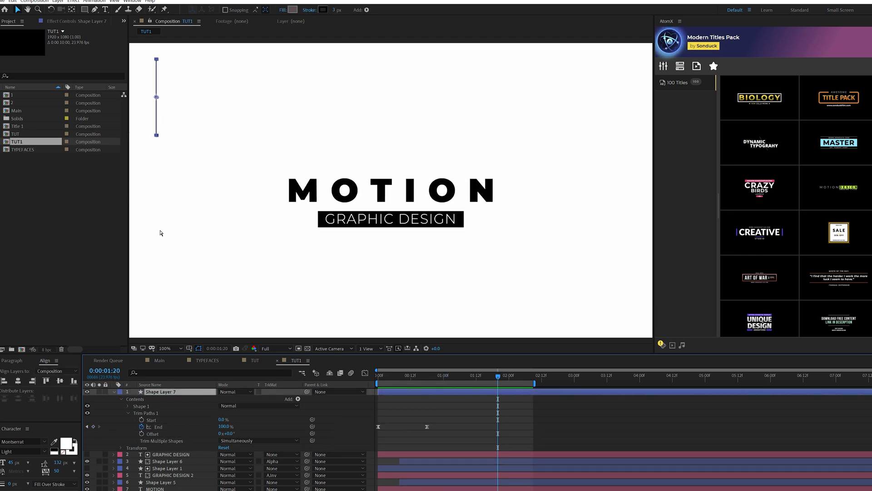
# Step: Duplicate the line, delay the copy's start by a few frames, and start a text layer left of the title
pyautogui.hotkey('ctrl', 'd')
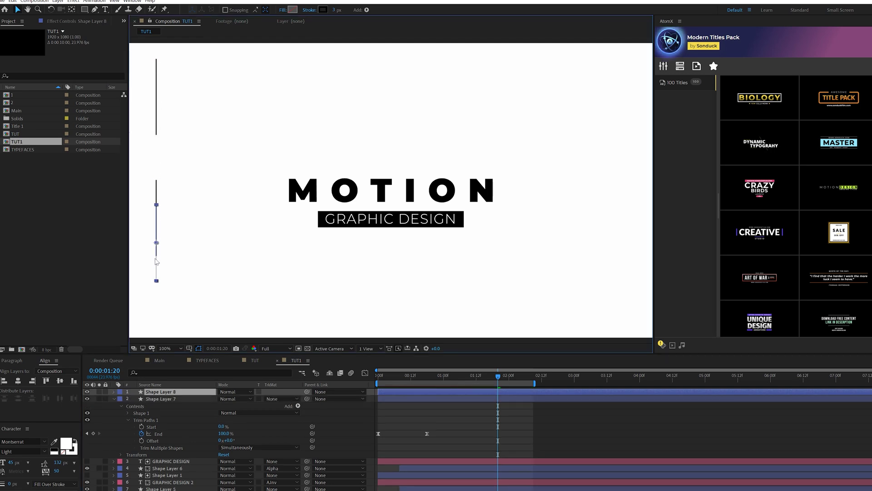
pyautogui.press("'")
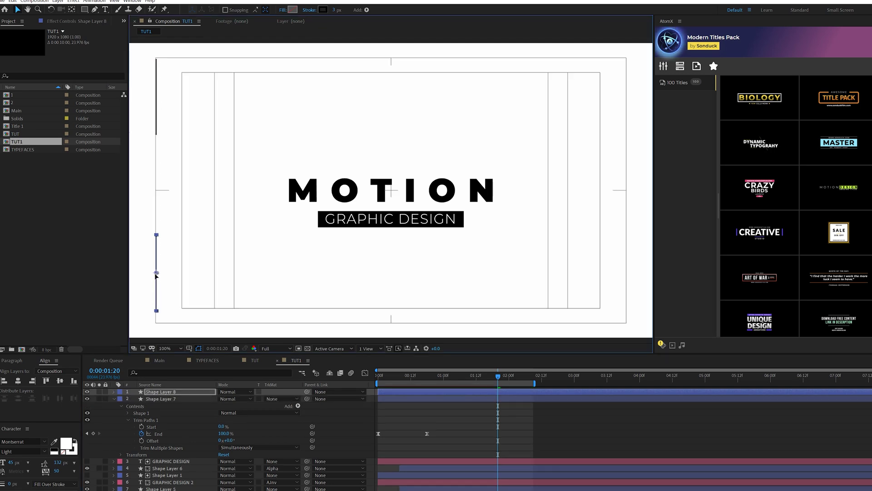
pyautogui.press('space')
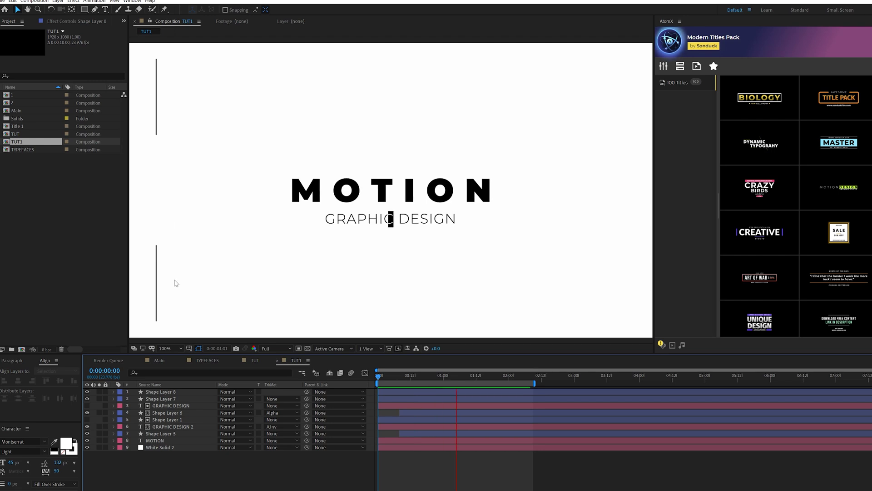
pyautogui.moveTo(399, 391); pyautogui.dragTo(406, 391)
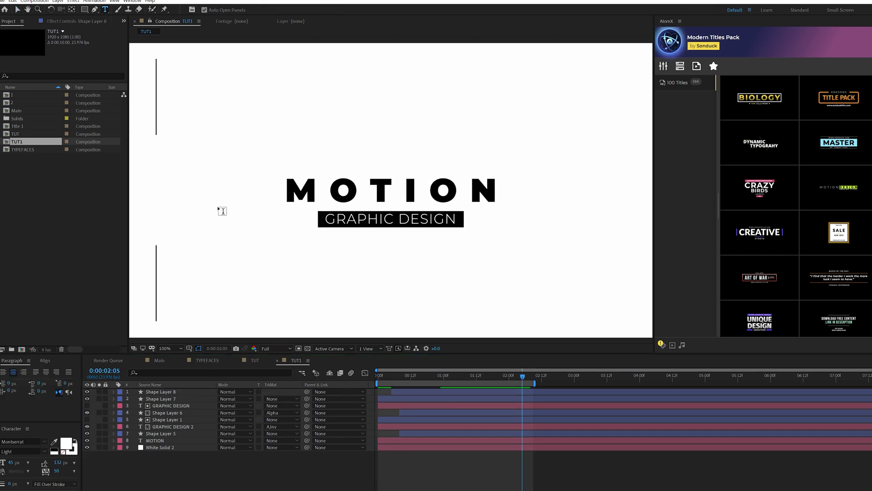
pyautogui.click(188, 191)
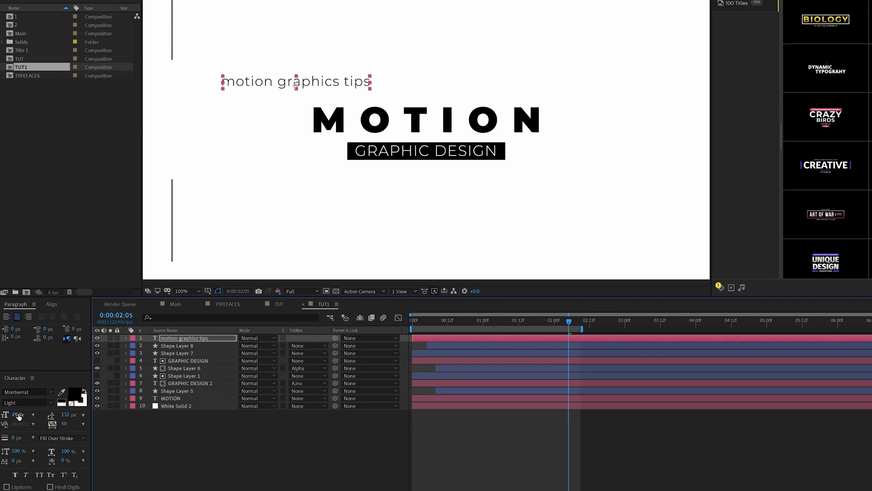
# Step: Shrink the caption to 14 px and rotate it -90° so it stands vertically
pyautogui.moveTo(18, 416); pyautogui.dragTo(4, 414)
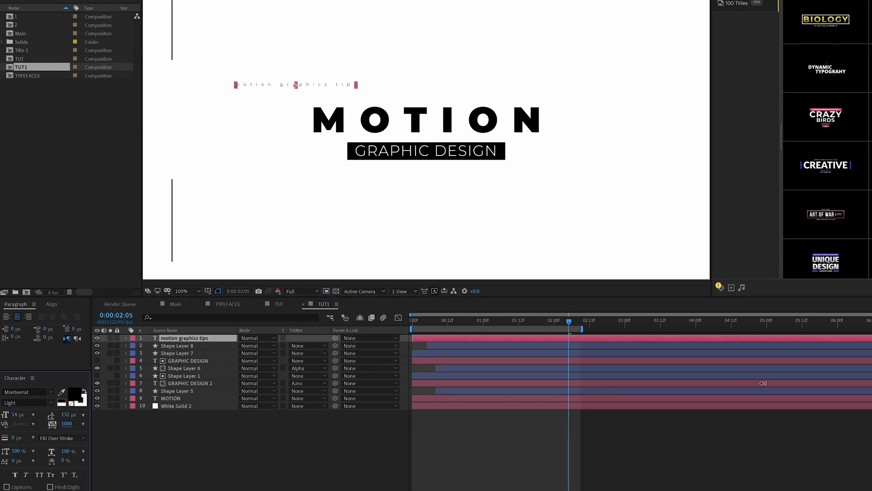
pyautogui.click(289, 448)
pyautogui.click(230, 338)
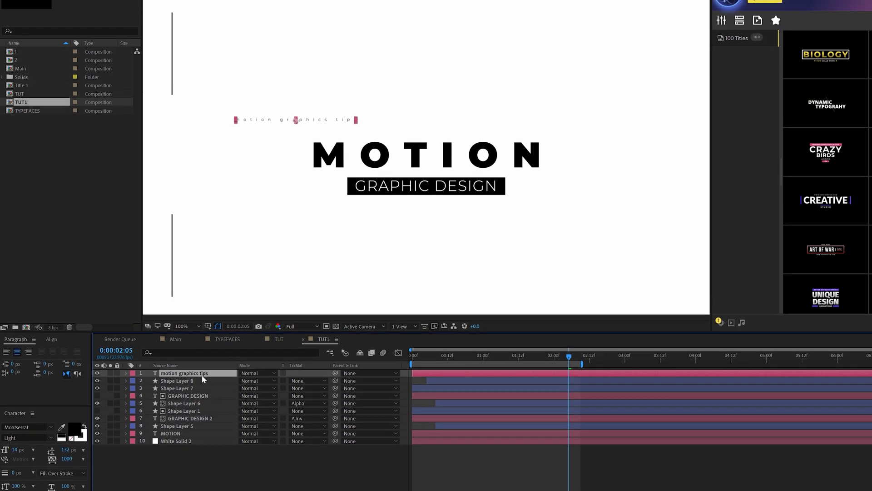
pyautogui.press('r')
pyautogui.moveTo(251, 434); pyautogui.dragTo(237, 432)
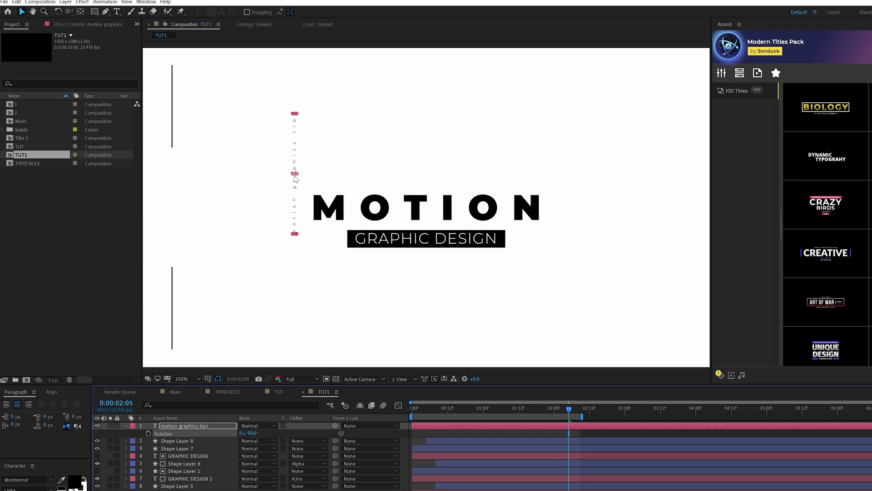
# Step: Move the vertical caption between the two left lines and set it to All Caps
pyautogui.moveTo(296, 178); pyautogui.dragTo(173, 209)
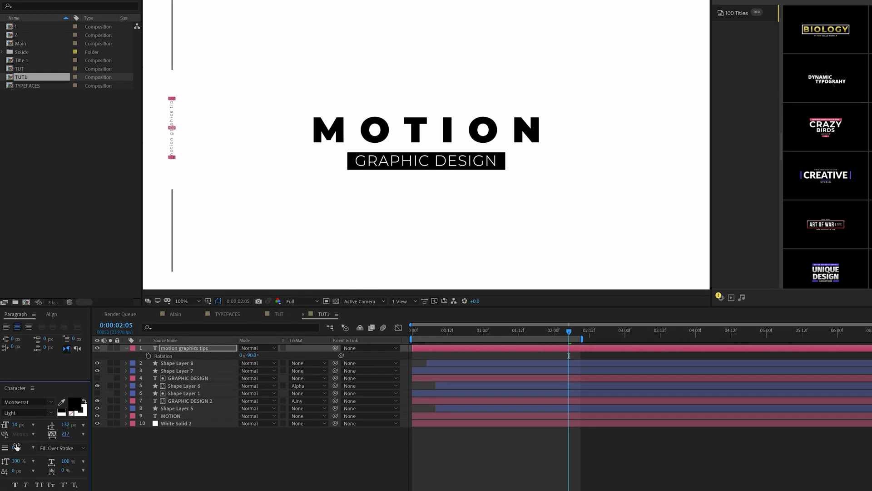
pyautogui.click(177, 428)
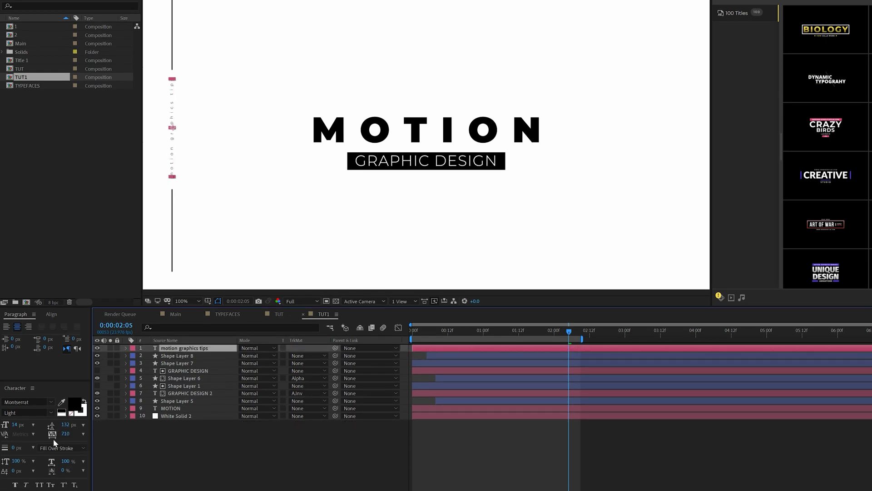
pyautogui.click(40, 485)
pyautogui.click(193, 274)
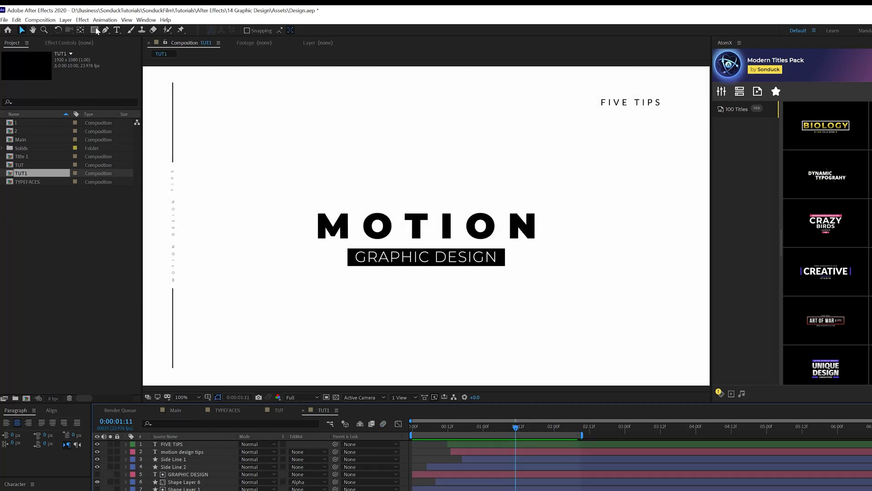
pyautogui.click(95, 30)
# Step: Draw a small square and repeat it into six copies stacked vertically at 0,-52
pyautogui.moveTo(646, 356); pyautogui.dragTo(657, 344)
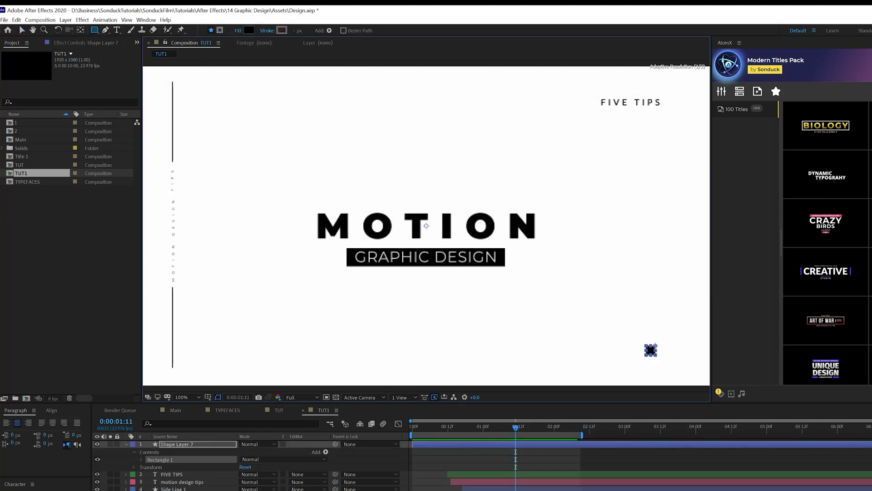
pyautogui.click(326, 451)
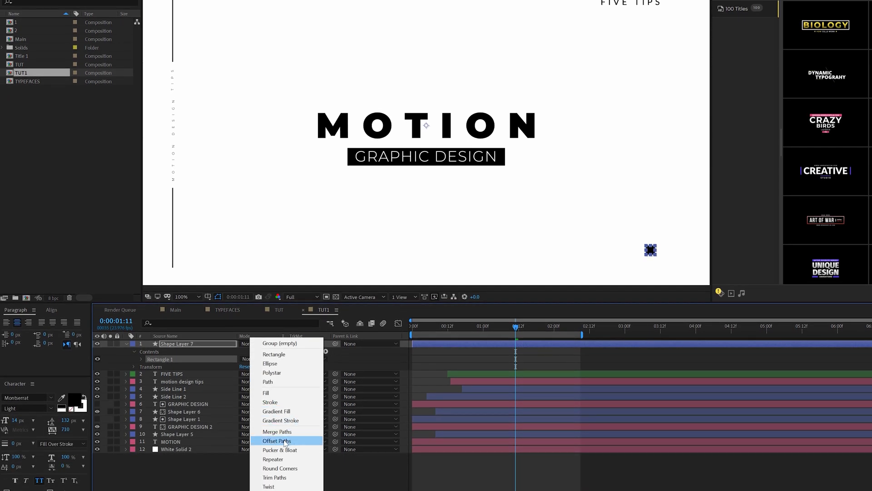
pyautogui.click(273, 459)
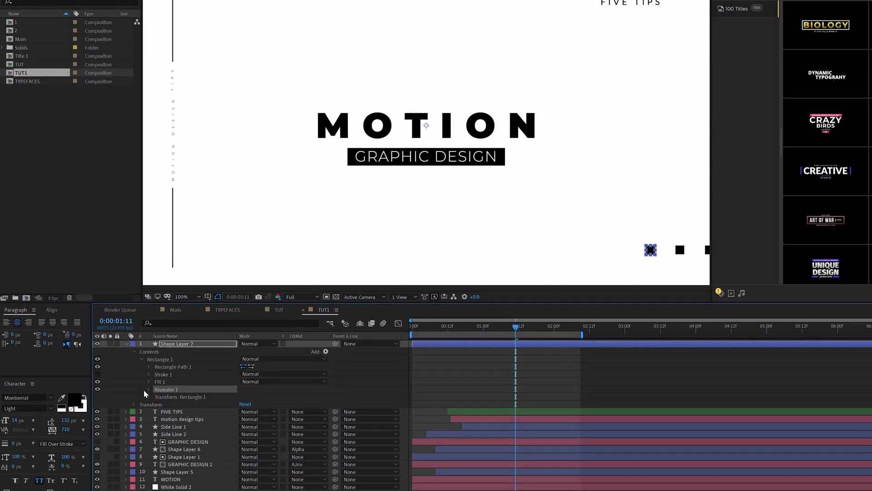
pyautogui.click(149, 389)
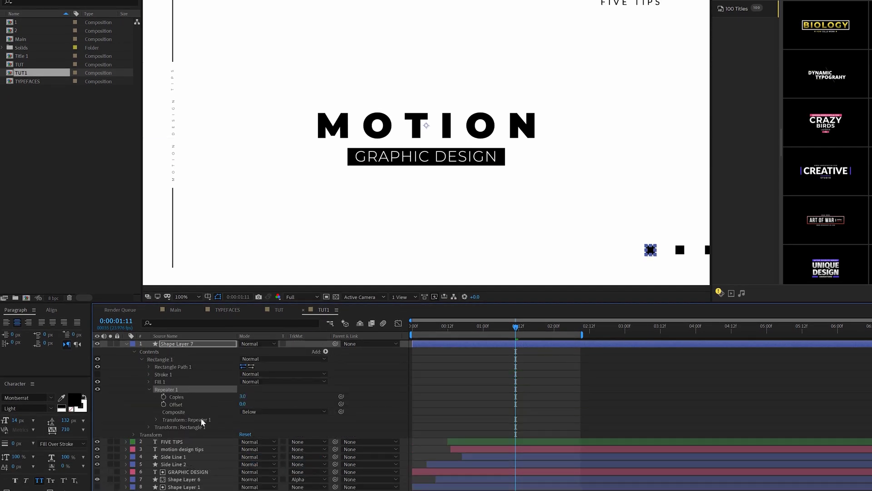
pyautogui.click(156, 420)
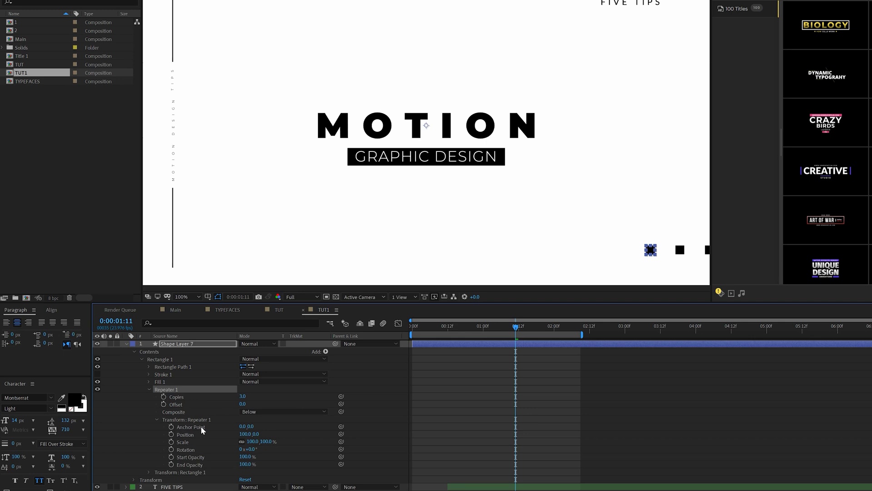
pyautogui.click(281, 430)
pyautogui.moveTo(250, 435); pyautogui.dragTo(229, 432)
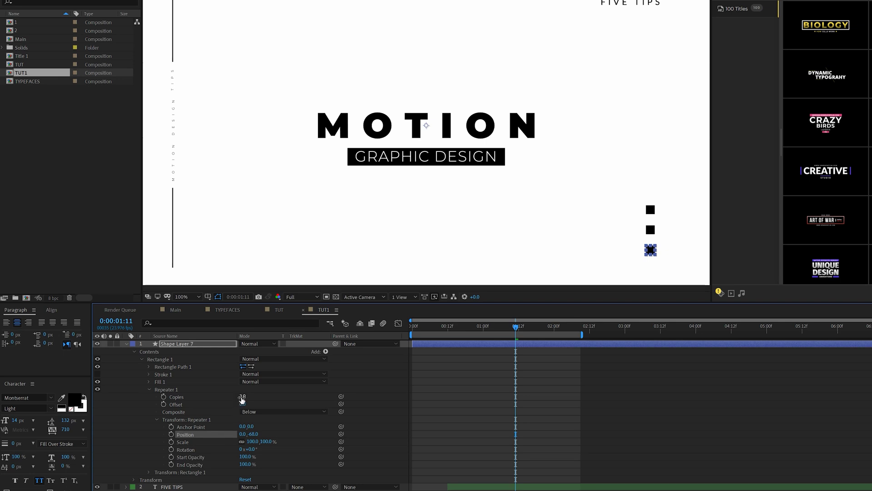
pyautogui.click(273, 404)
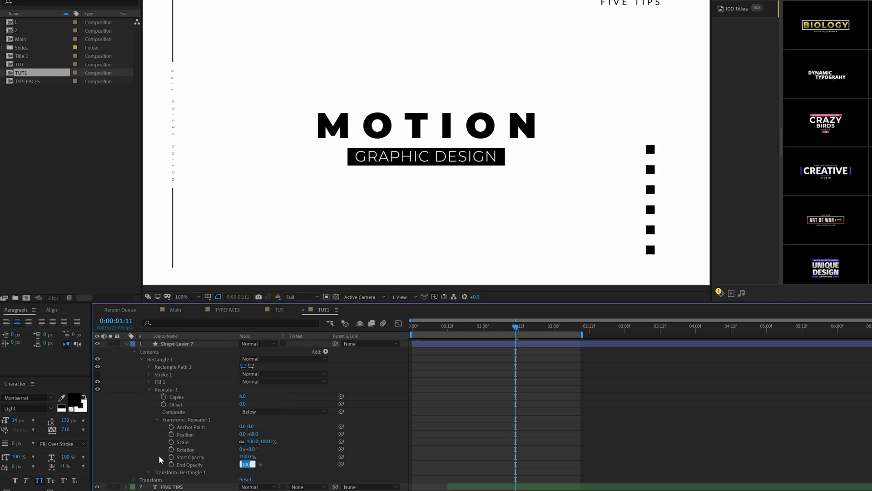
# Step: Fade the repeated squares to 0% end opacity and set a Position keyframe at time 0
pyautogui.write('0')
pyautogui.press('Return')
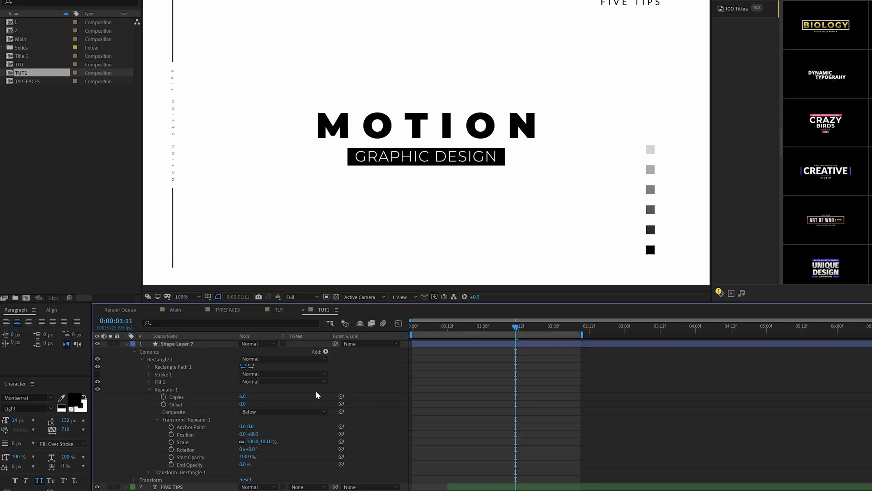
pyautogui.click(417, 331)
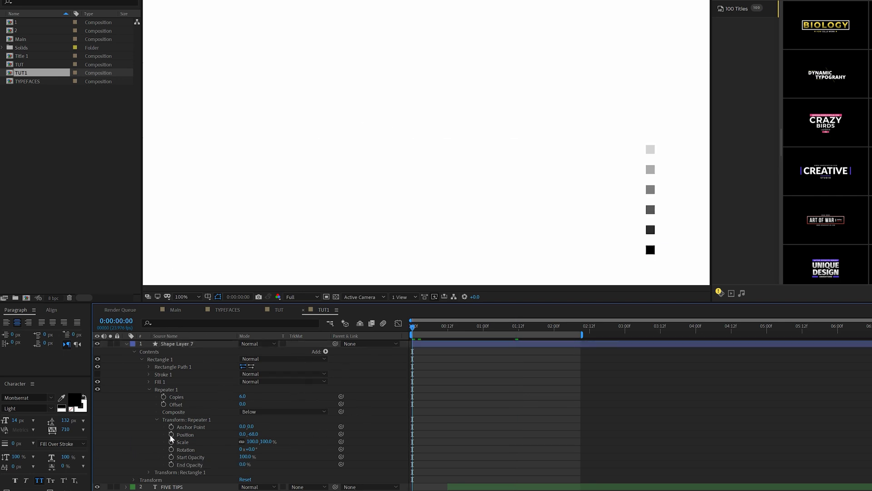
pyautogui.click(171, 434)
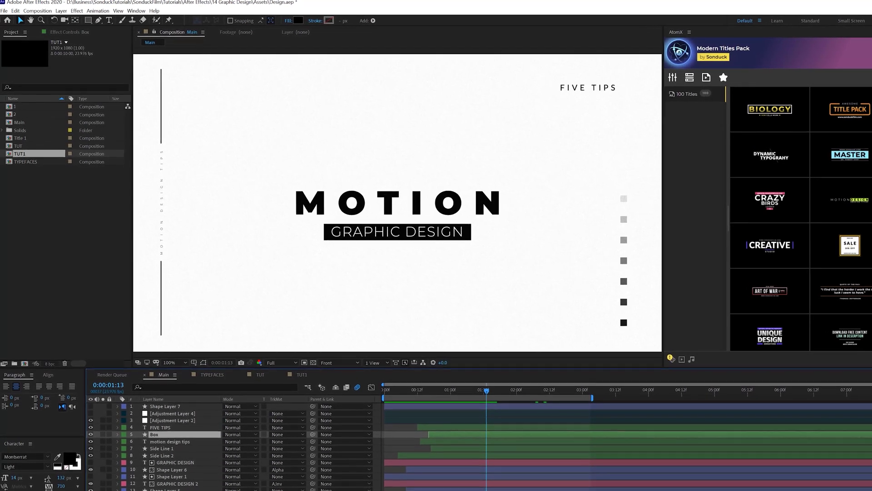
pyautogui.hotkey('ctrl', "'")
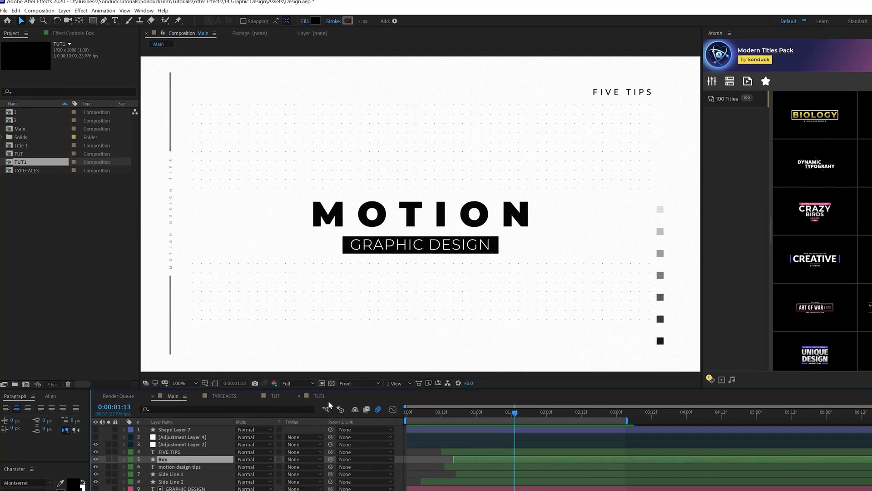
# Step: Add a new solid layer named BG to the TUT1 composition
pyautogui.click(317, 393)
pyautogui.click(64, 10)
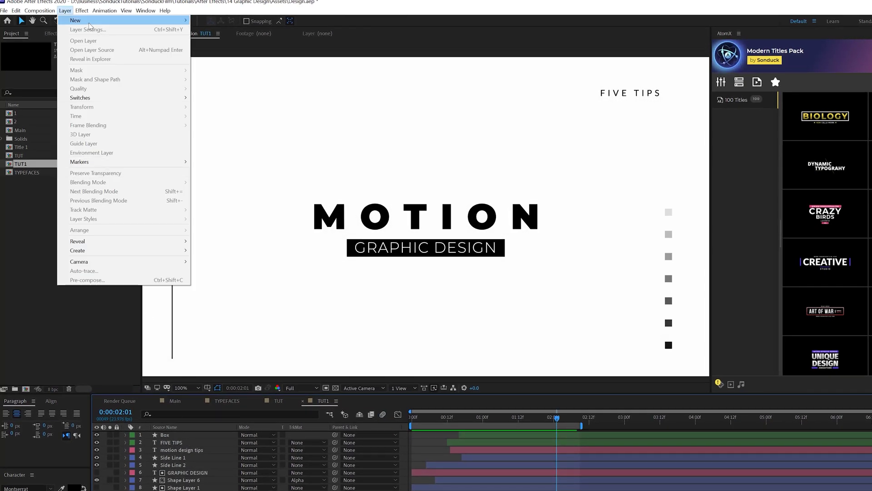
pyautogui.moveTo(89, 23)
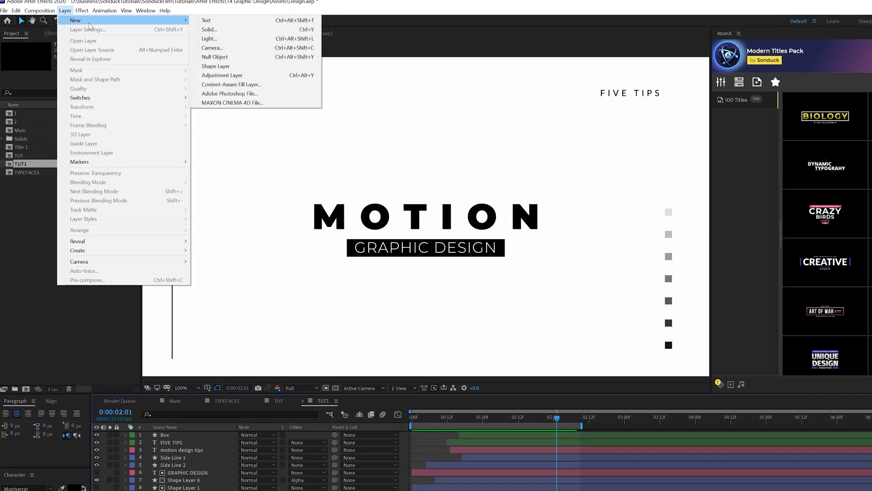
pyautogui.click(209, 30)
pyautogui.write('BG')
pyautogui.press('Return')
# Step: Apply CC Star Burst to BG with Scatter 0, grid spacing 8 and size 20
pyautogui.click(81, 10)
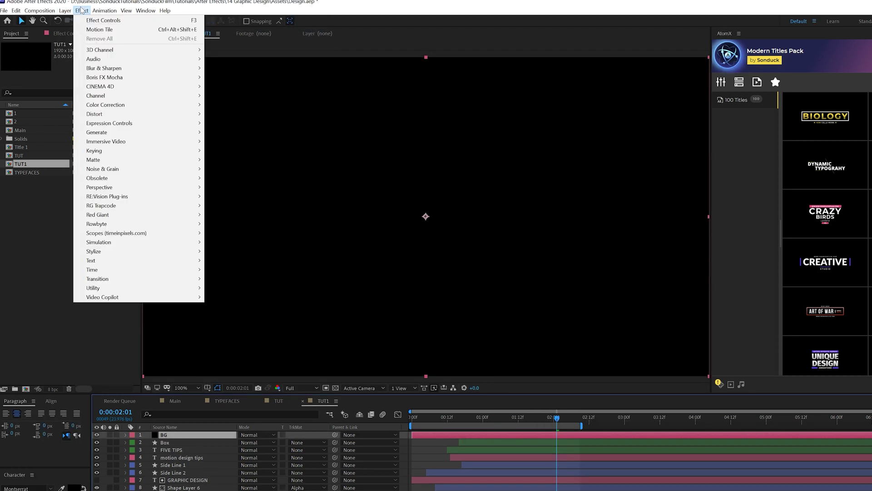
pyautogui.moveTo(125, 242)
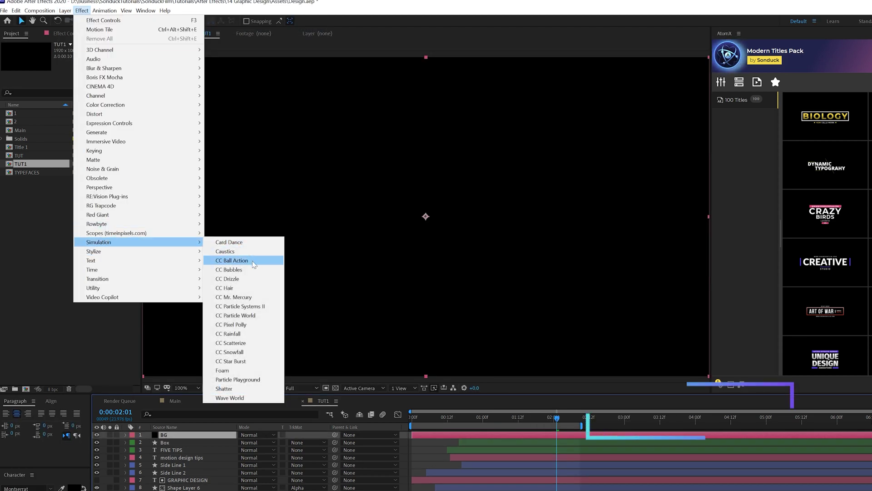
pyautogui.click(234, 361)
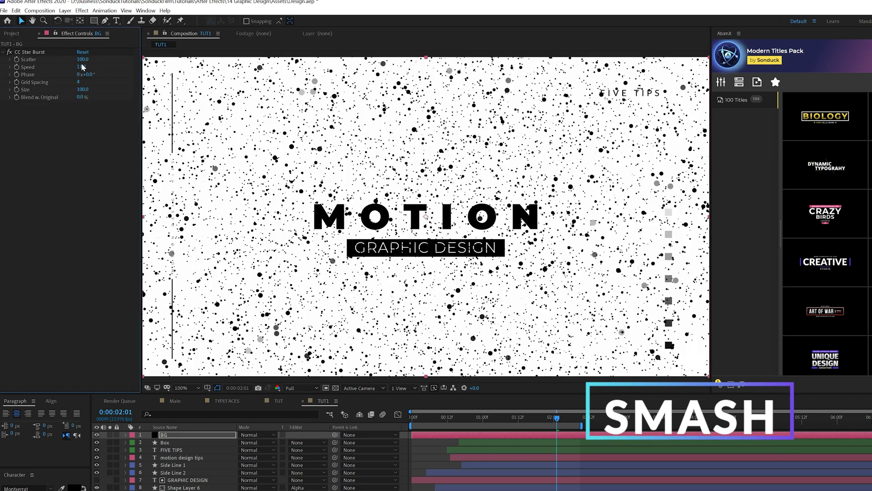
pyautogui.write('0')
pyautogui.press('Return')
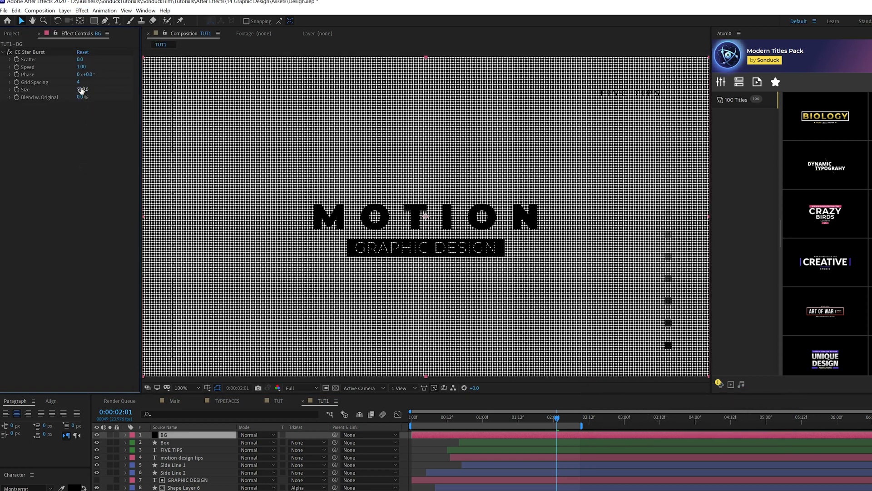
pyautogui.moveTo(82, 92); pyautogui.dragTo(51, 91)
pyautogui.press('F2')
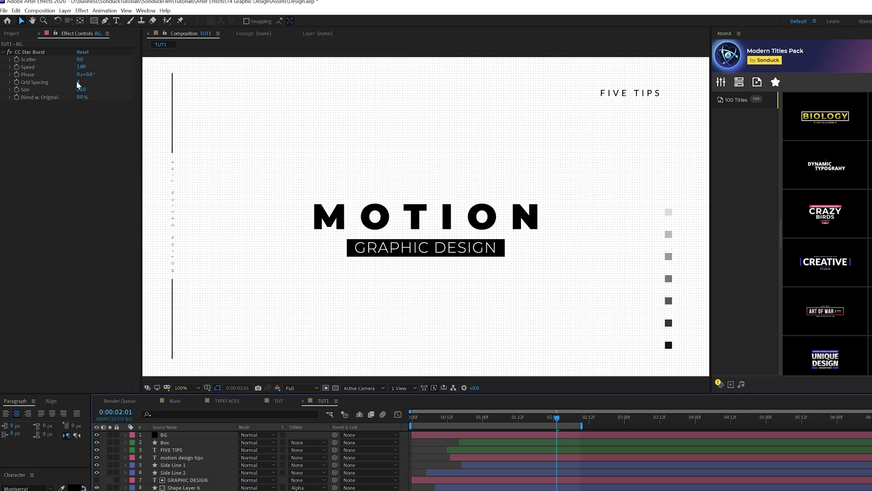
pyautogui.moveTo(77, 84); pyautogui.dragTo(79, 82)
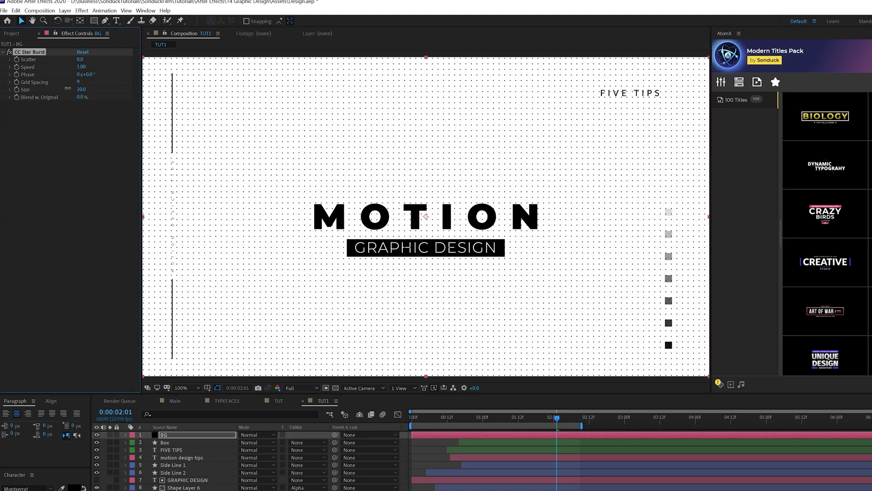
pyautogui.click(80, 98)
pyautogui.moveTo(80, 90); pyautogui.dragTo(58, 90)
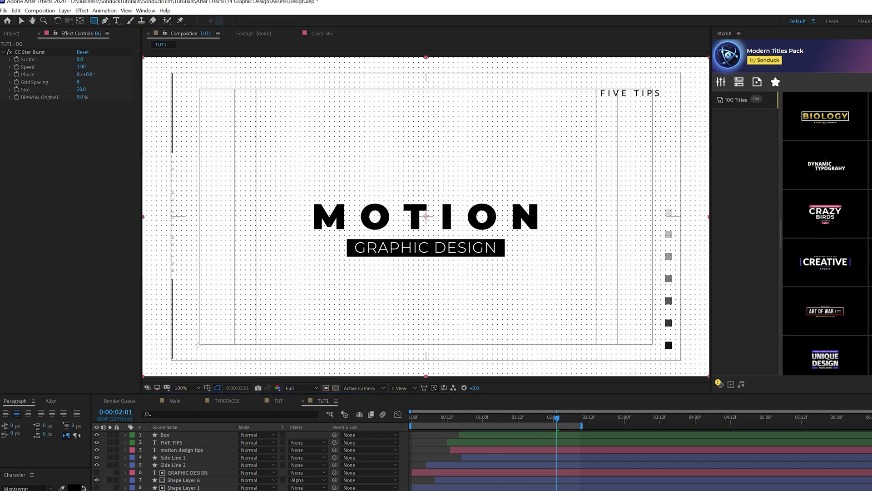
# Step: Mask BG to a central rectangle and subtract a second mask band across the MOTION title
pyautogui.moveTo(204, 346); pyautogui.dragTo(644, 112)
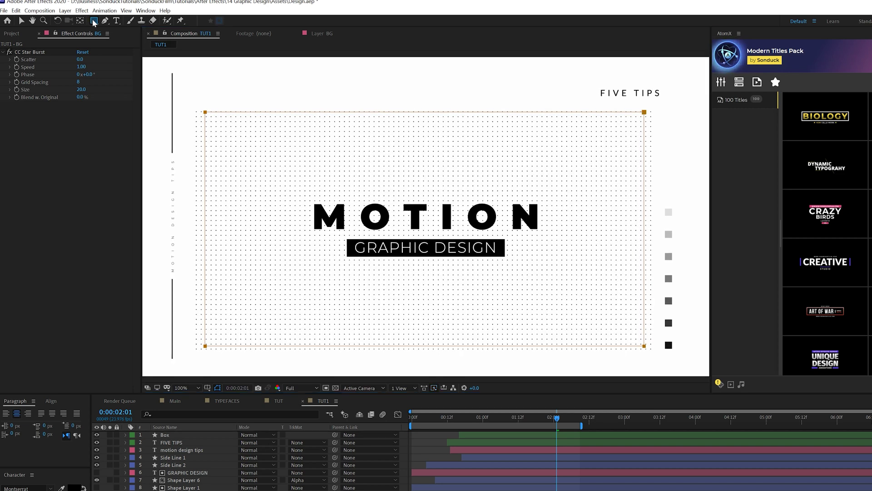
pyautogui.click(238, 382)
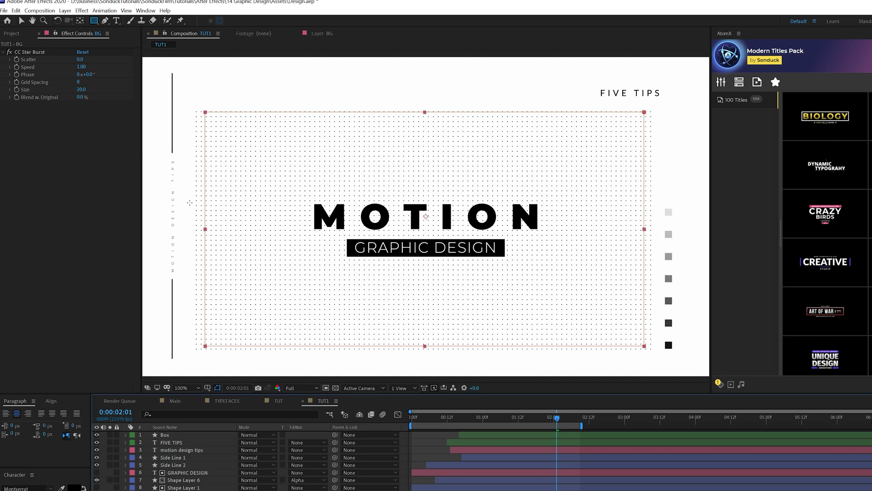
pyautogui.moveTo(190, 202); pyautogui.dragTo(674, 258)
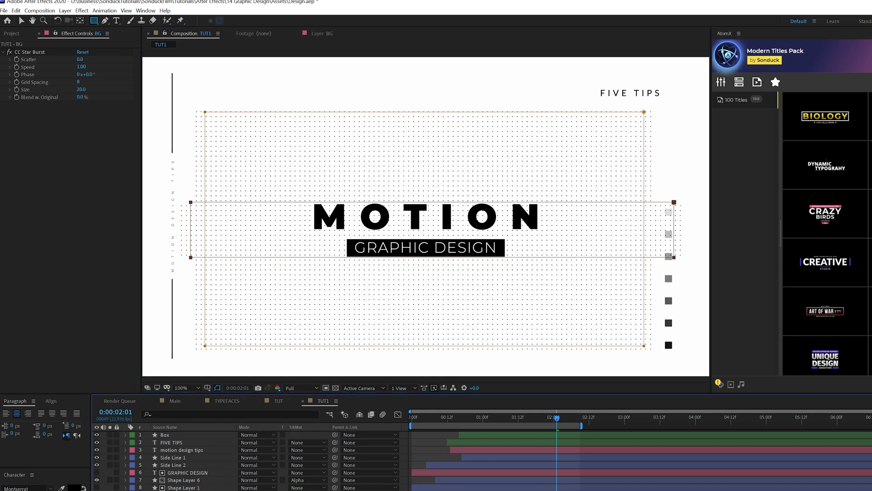
pyautogui.click(366, 217)
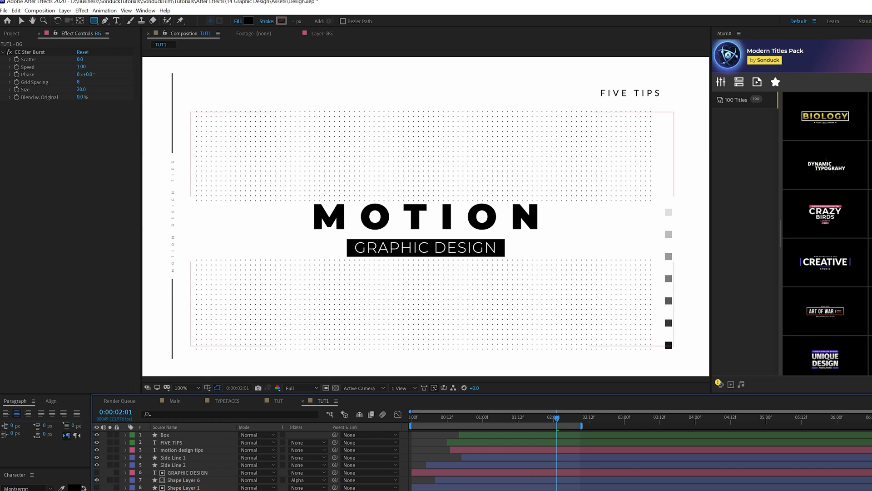
pyautogui.click(227, 181)
pyautogui.press('v')
pyautogui.click(288, 247)
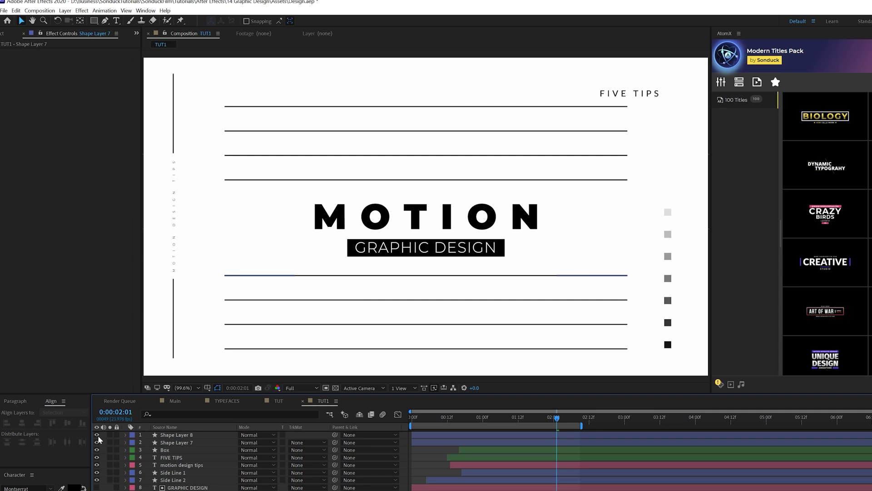
# Step: Toggle Shape Layer 8's visibility off and back on to check the horizontal lines
pyautogui.click(97, 435)
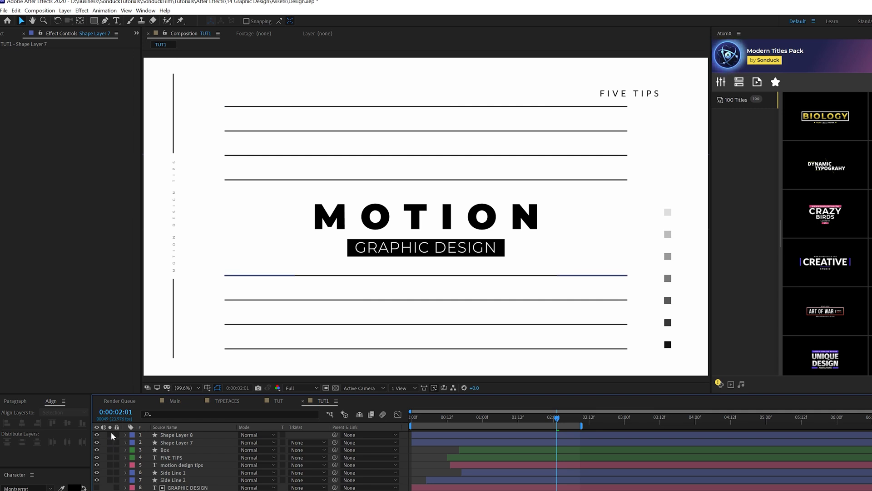
pyautogui.click(97, 435)
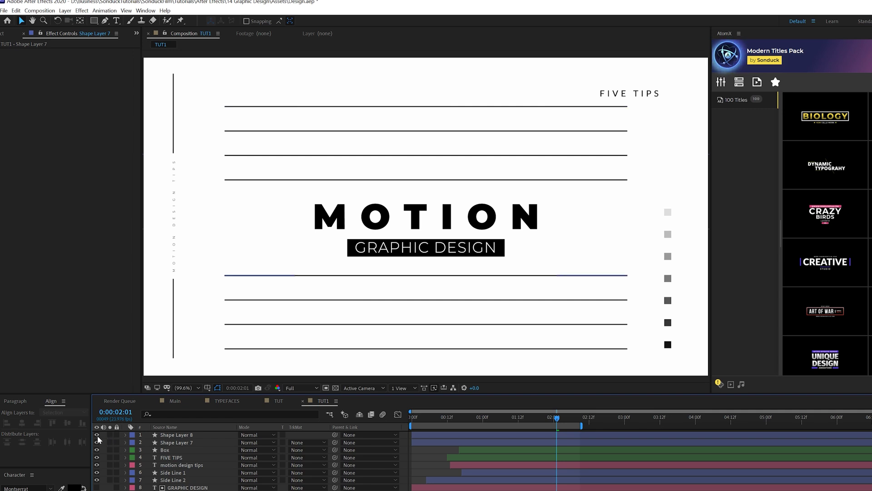